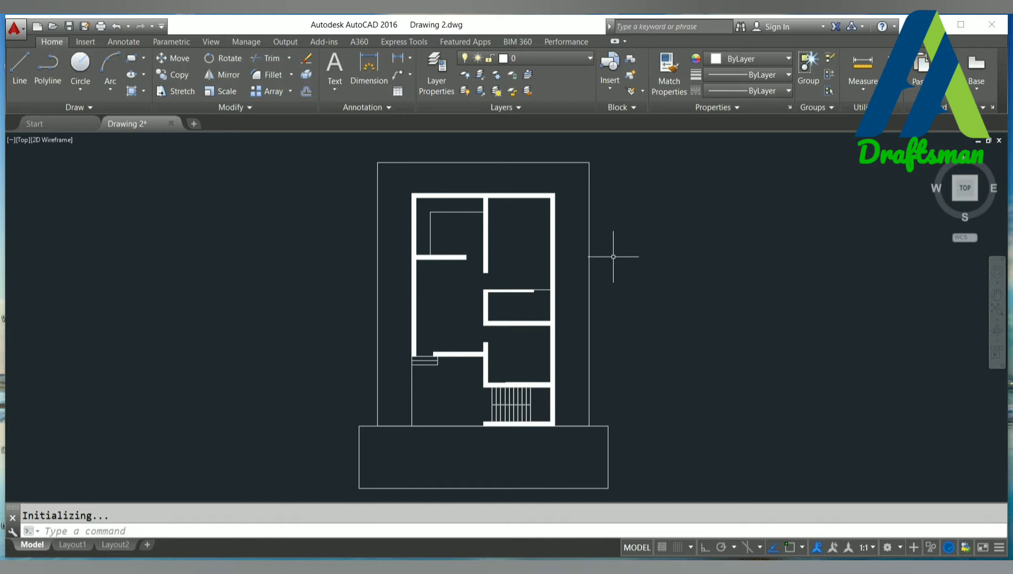
Start SUPERHATCH and load the Wood-02-tile image from the Super hatch folder as the texture
type("SUp")
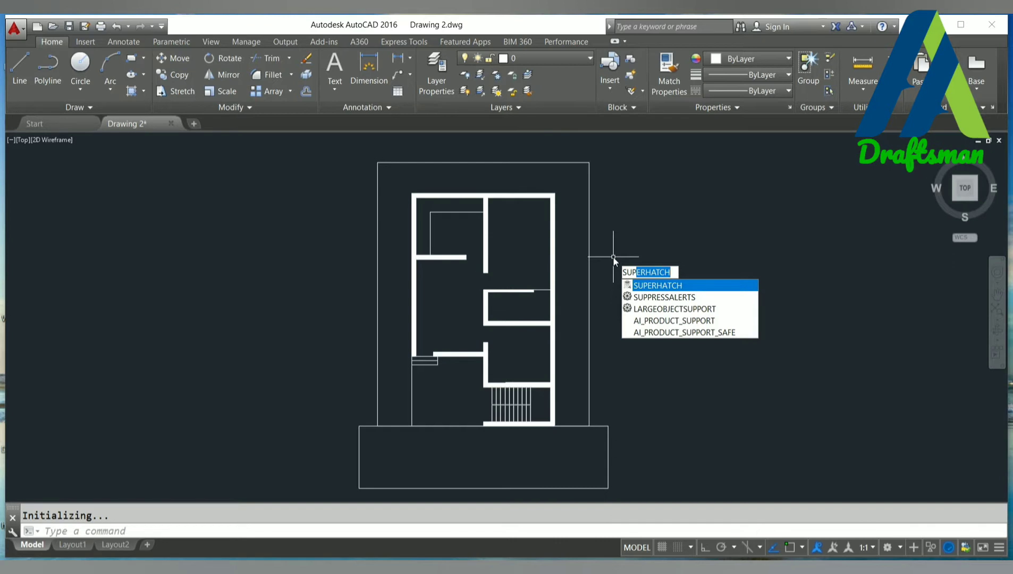
key("Return")
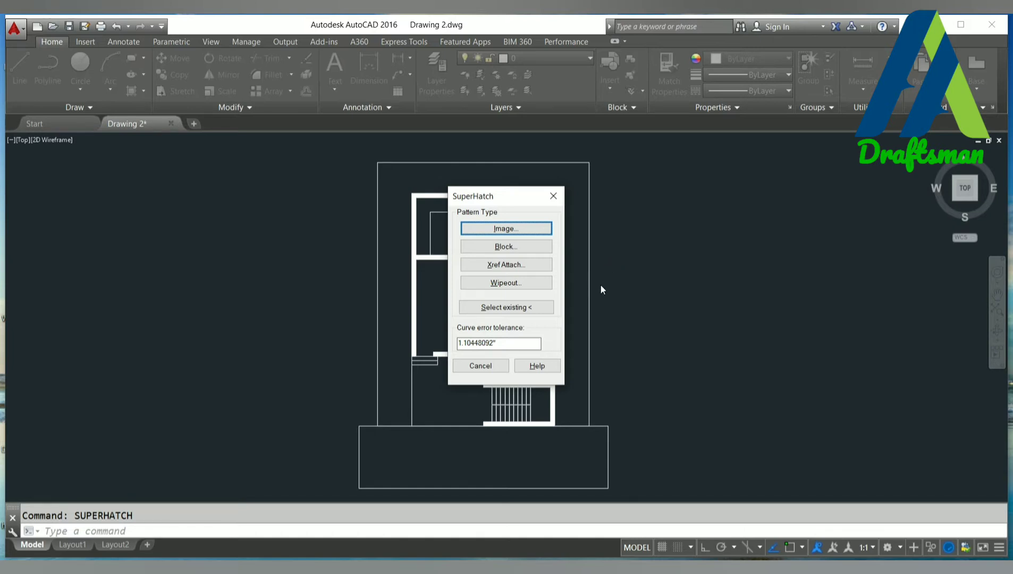
left_click(502, 228)
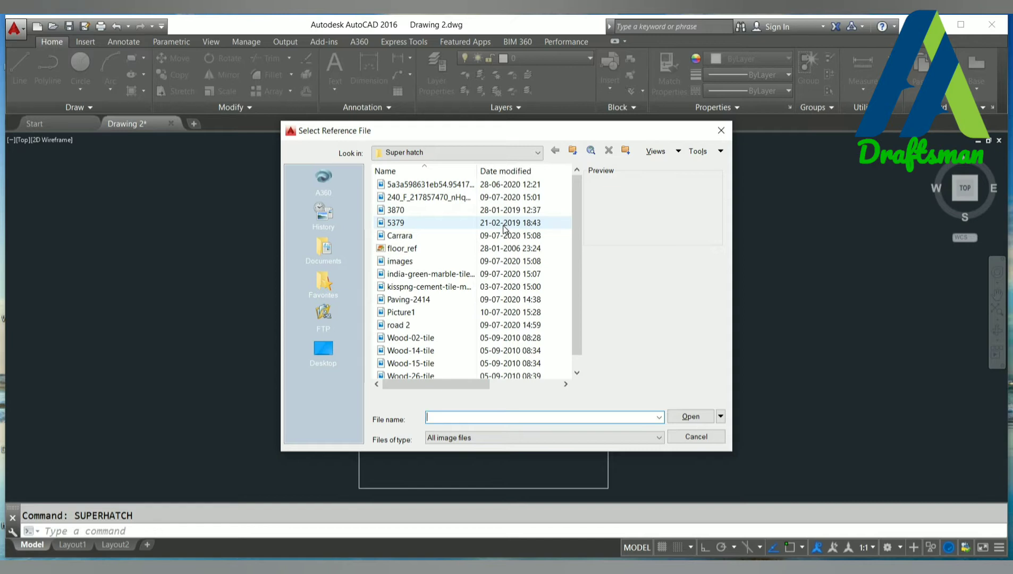
left_click(494, 189)
left_click(495, 192)
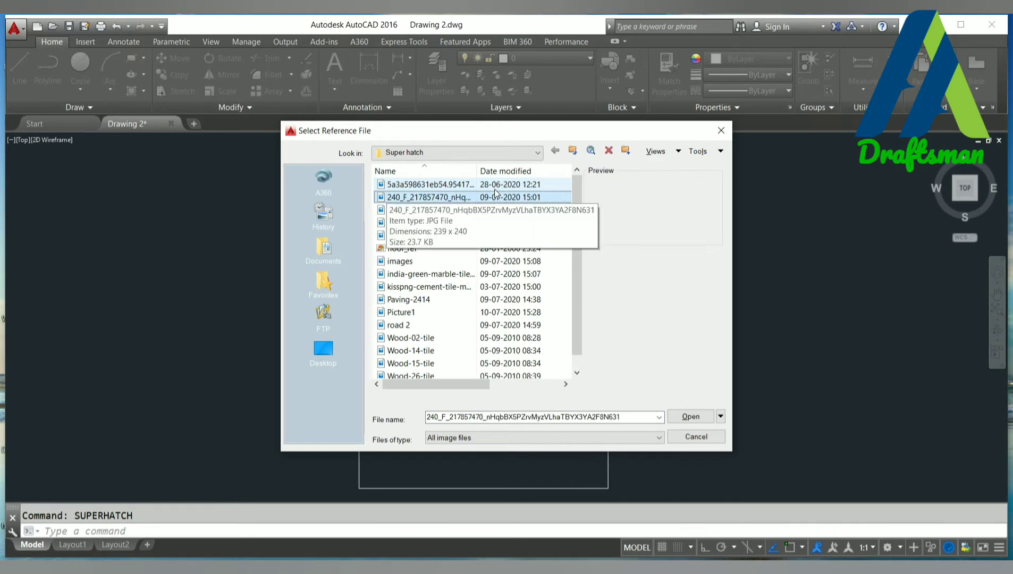
key("Down")
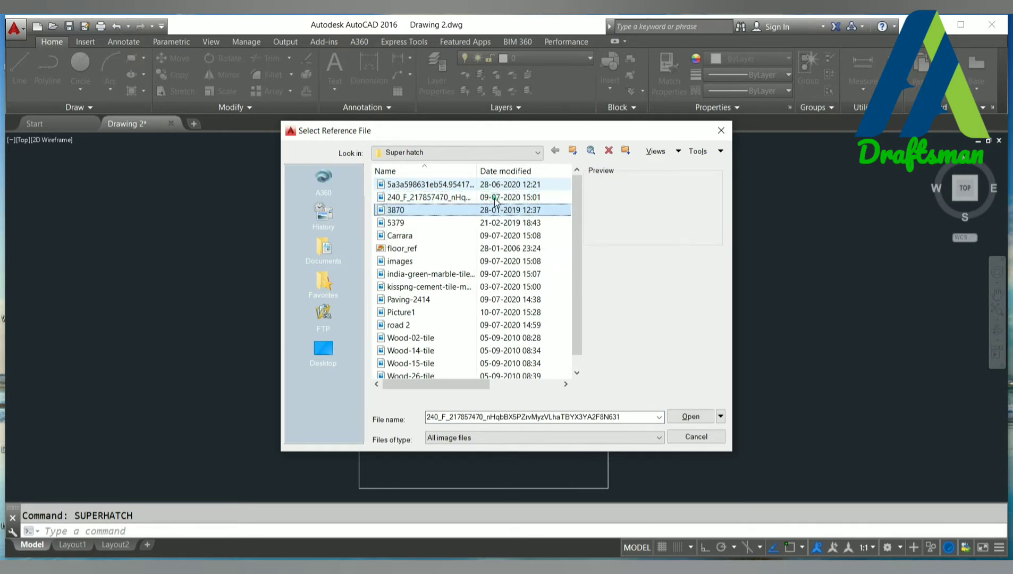
left_click(497, 210)
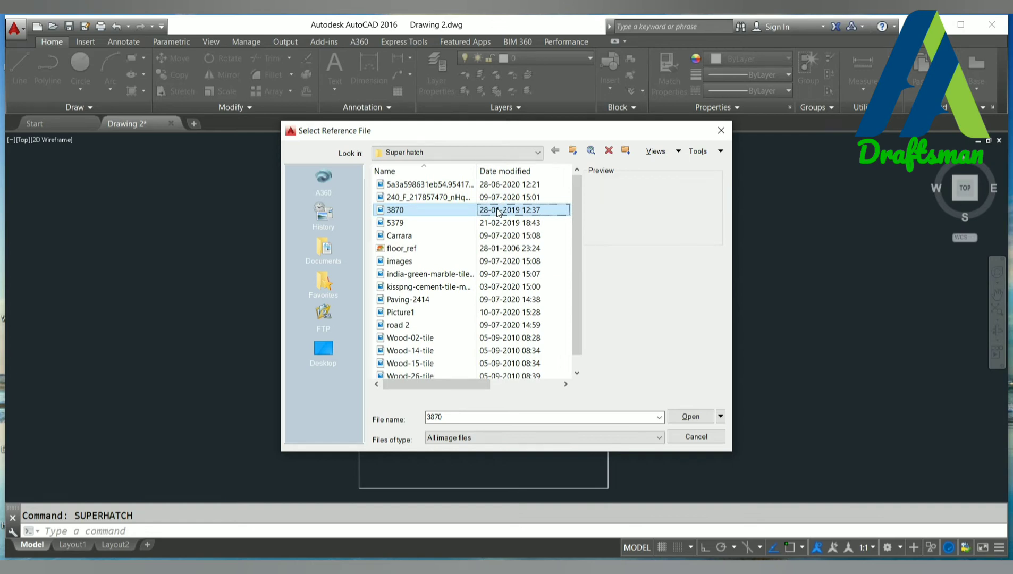
key("Down")
key("Down")
key("Down")
key("Down")
key("Down")
key("Down")
key("Down")
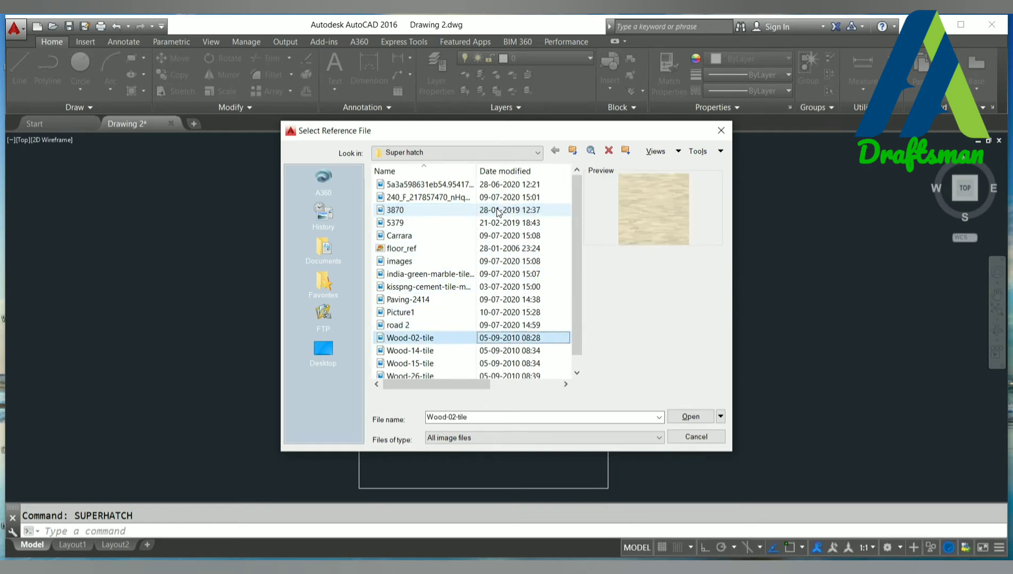
left_click(688, 417)
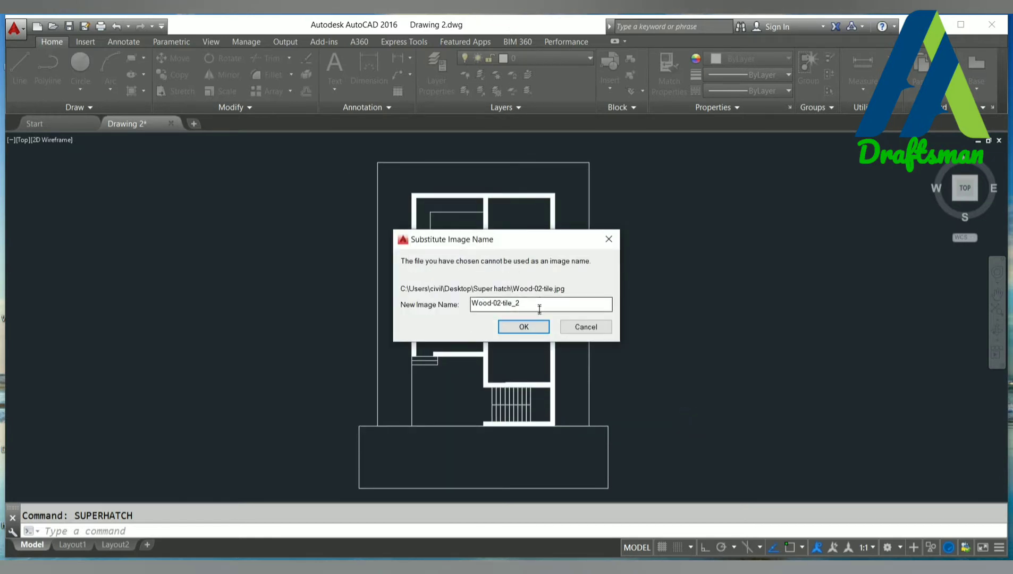
Accept the name Wood-02-tile_2, attach it with a full path, and anchor it at the house's lower-left corner
left_click(536, 327)
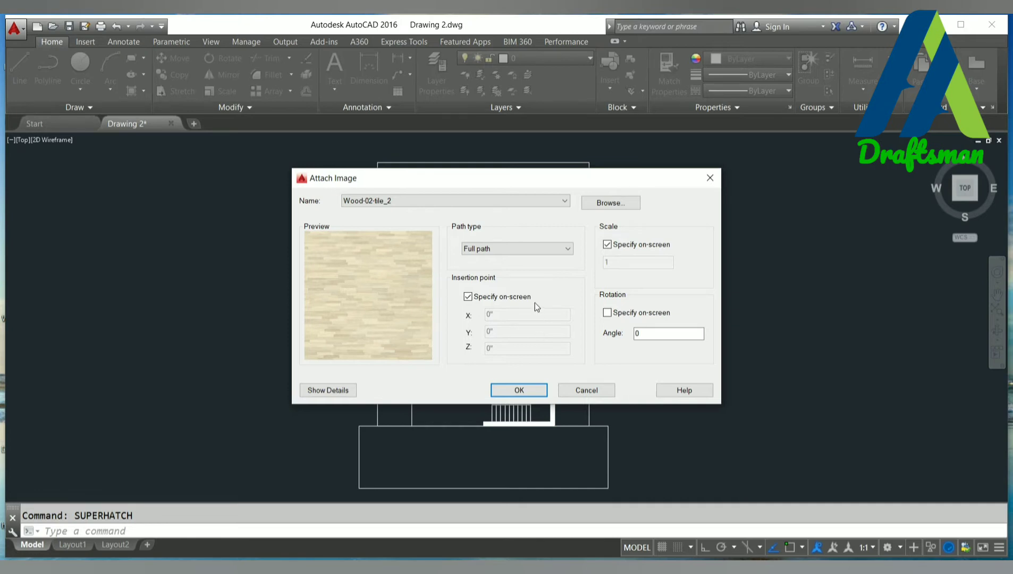
left_click(538, 247)
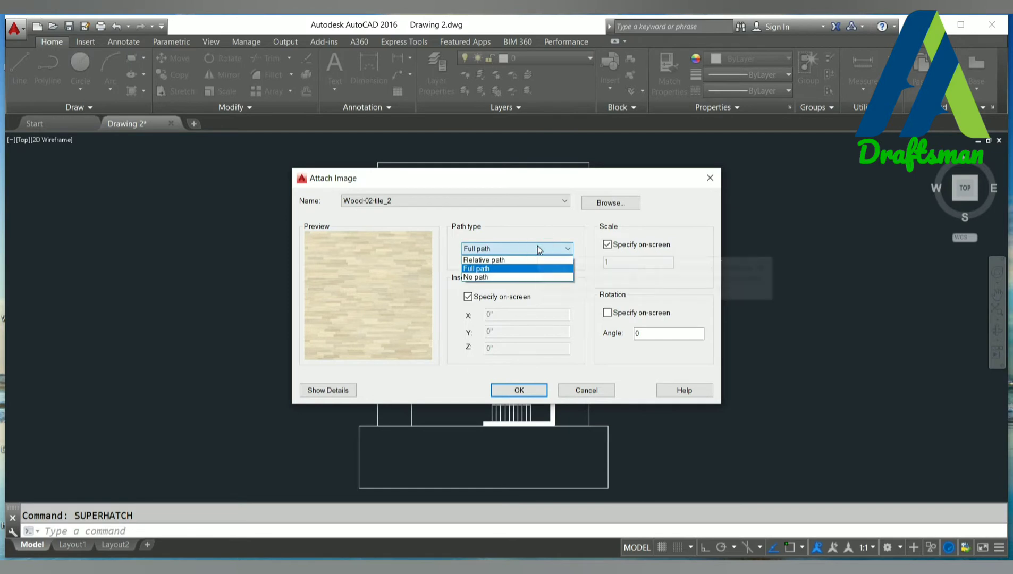
mouse_move(538, 249)
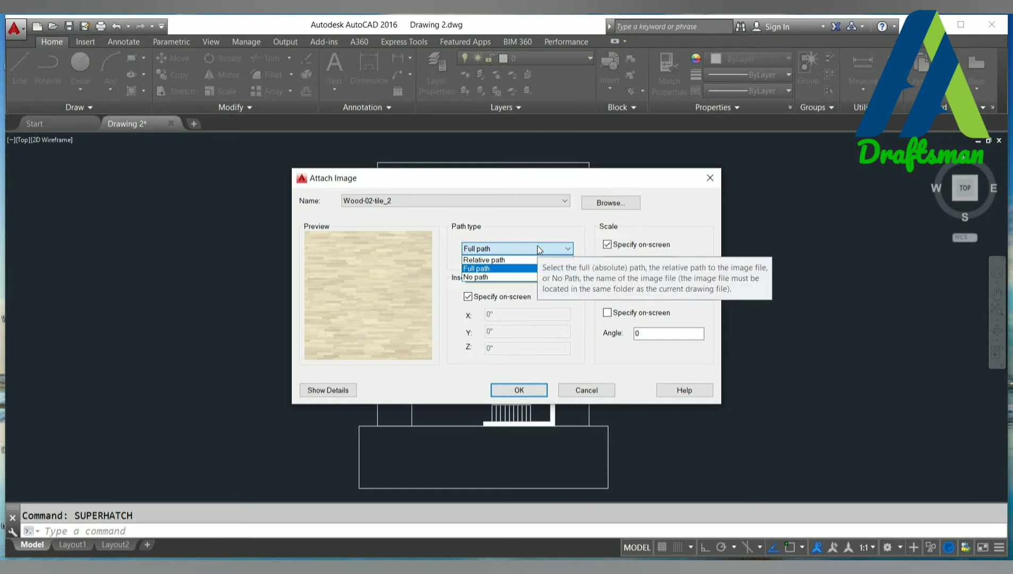
left_click(537, 270)
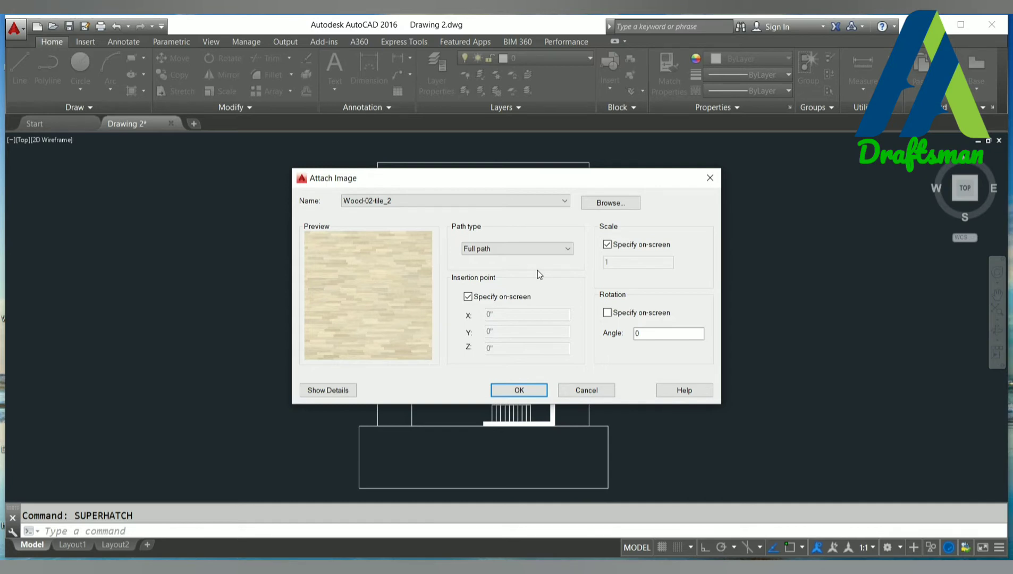
left_click(531, 391)
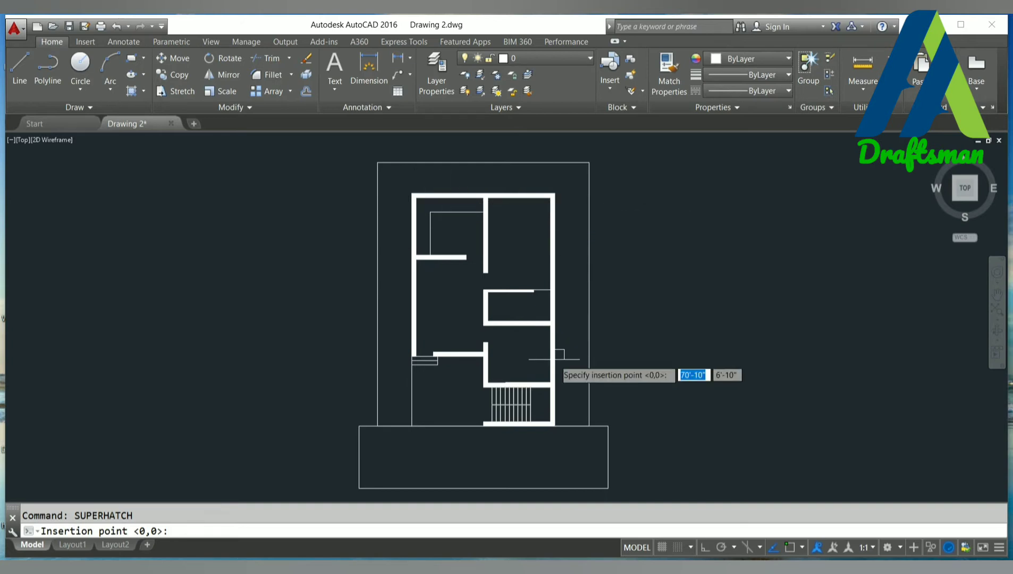
left_click(411, 396)
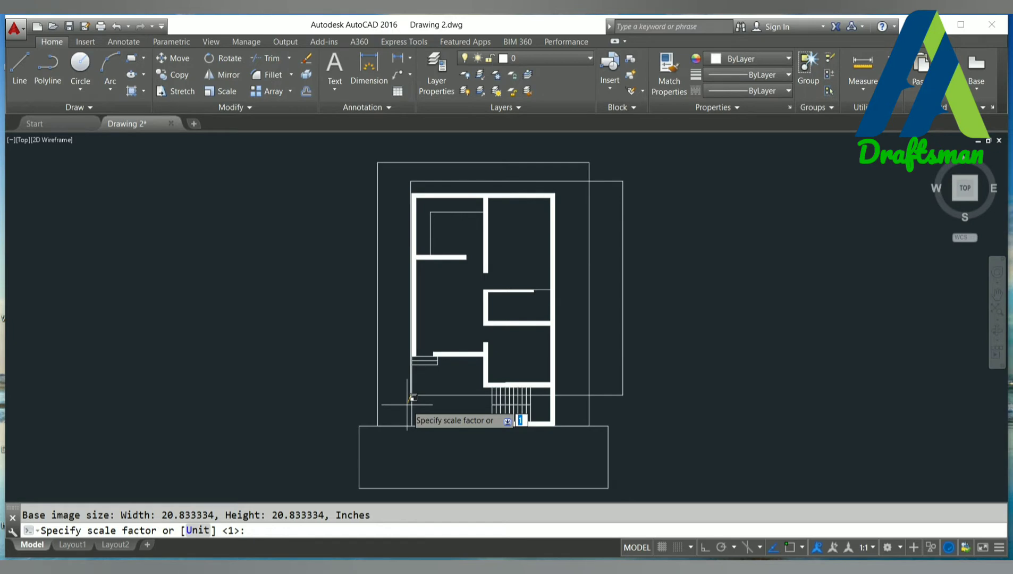
Keep the wood image at scale 1, approve its placement, and pick a point inside the rooms
key("Return")
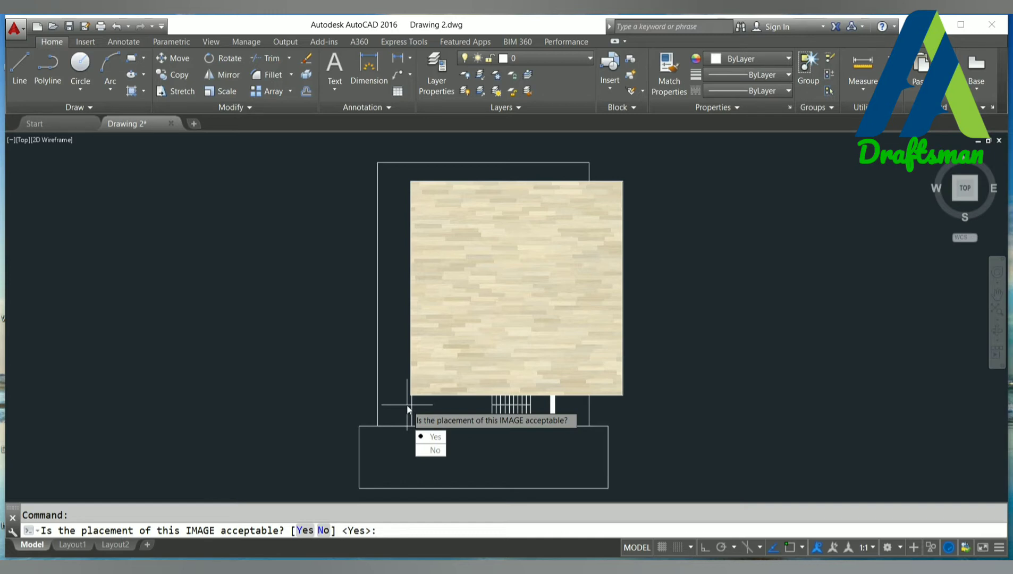
type("y")
key("Return")
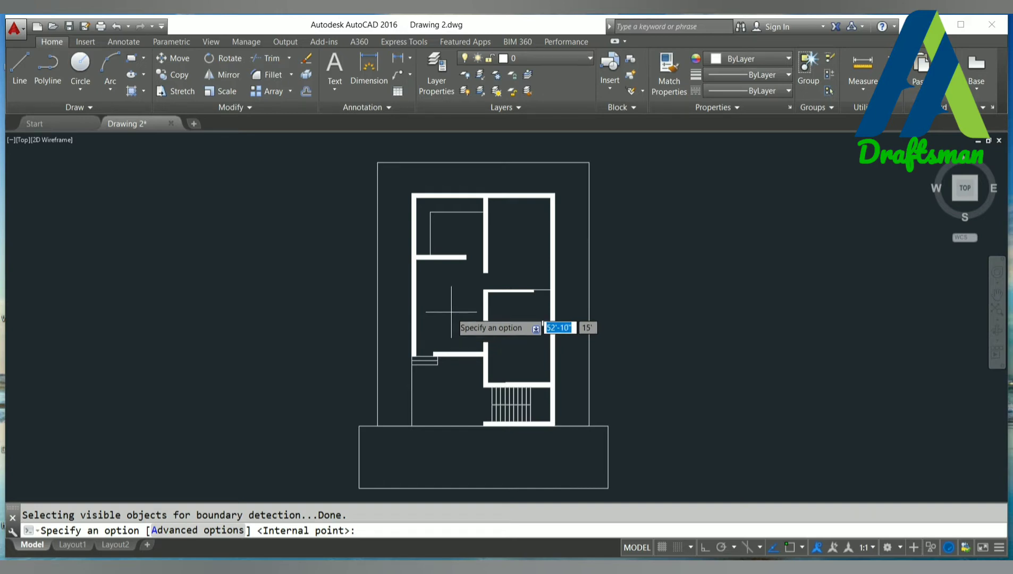
left_click(452, 312)
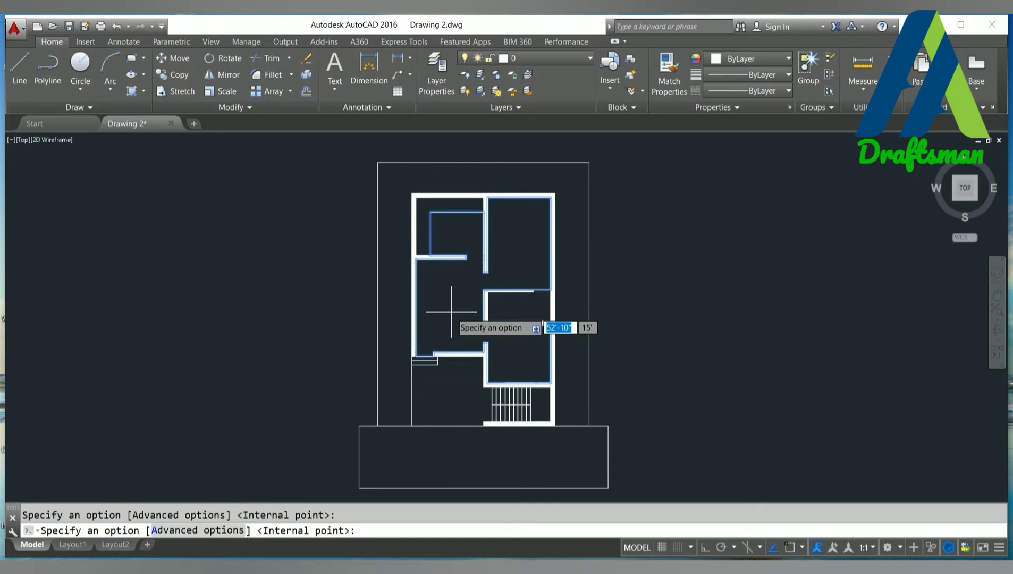
Finish the SuperHatch so the light wood-plank texture fills the house's rooms
key("Return")
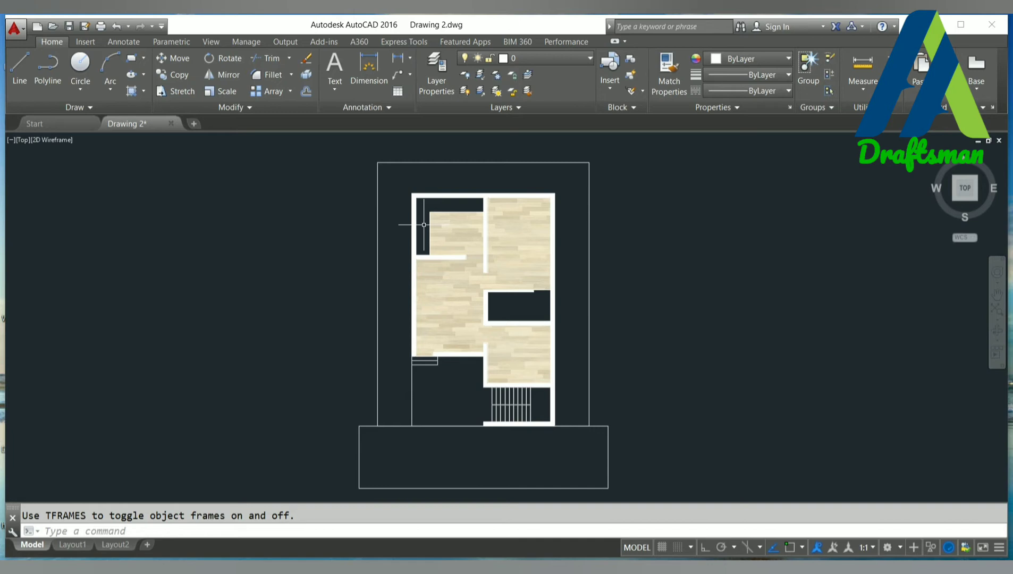
Start SUPERHATCH again and attach the india-green-marble-tile image with its substitute name
type("SUPERHATCH")
key("Return")
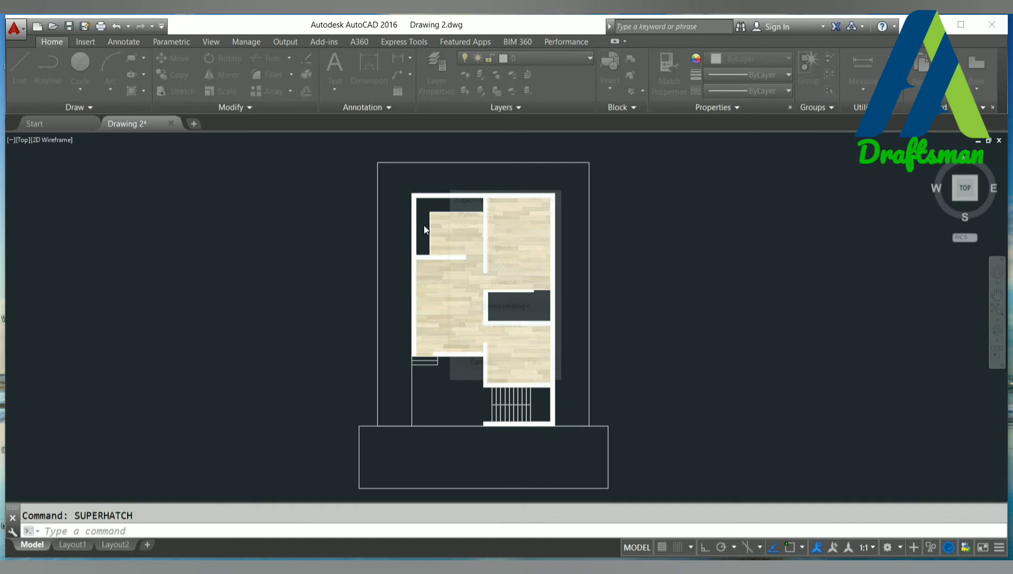
left_click(466, 230)
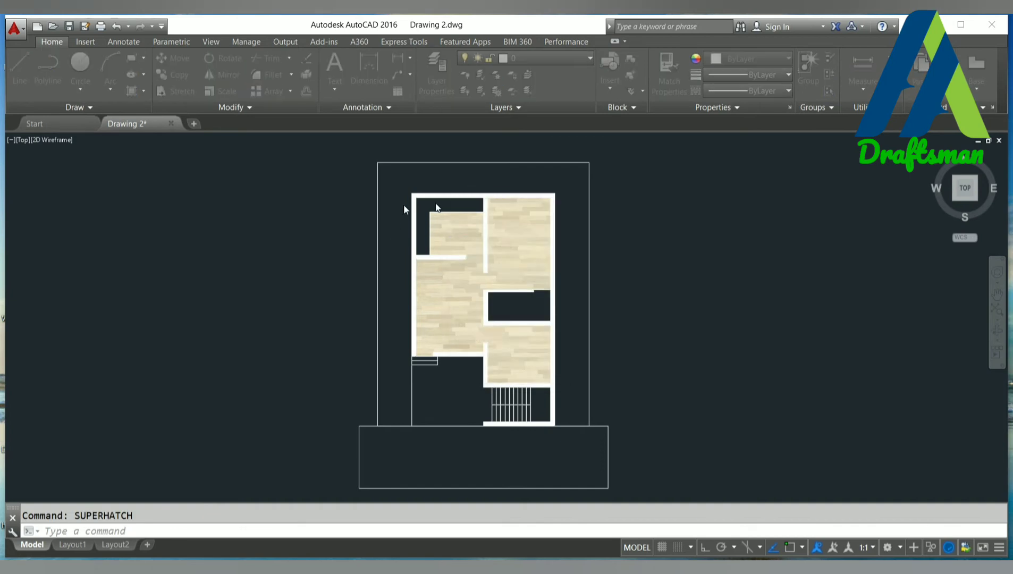
left_click(411, 200)
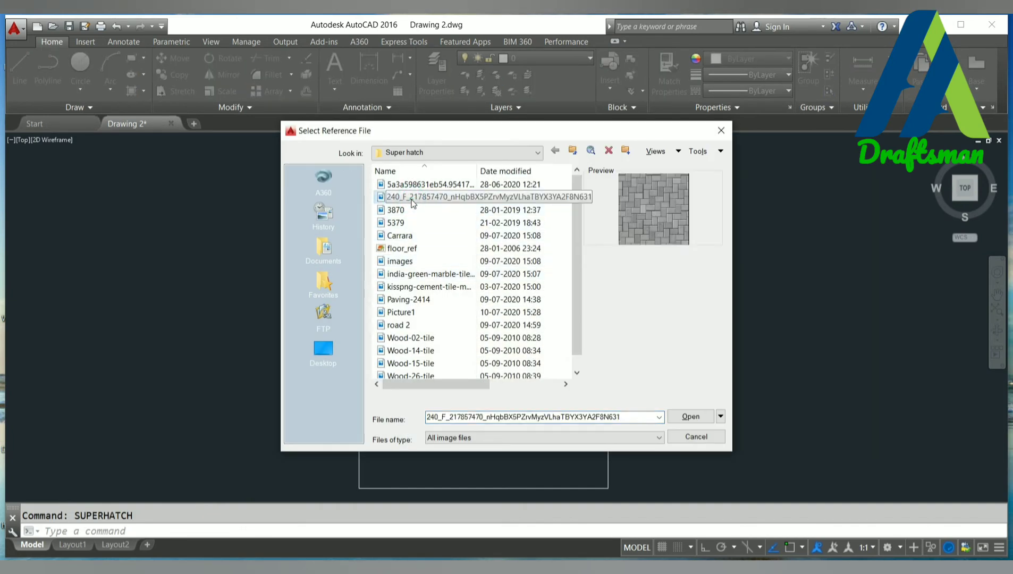
key("Down")
key("Down")
key("Down")
key("Down")
key("Down")
key("Down")
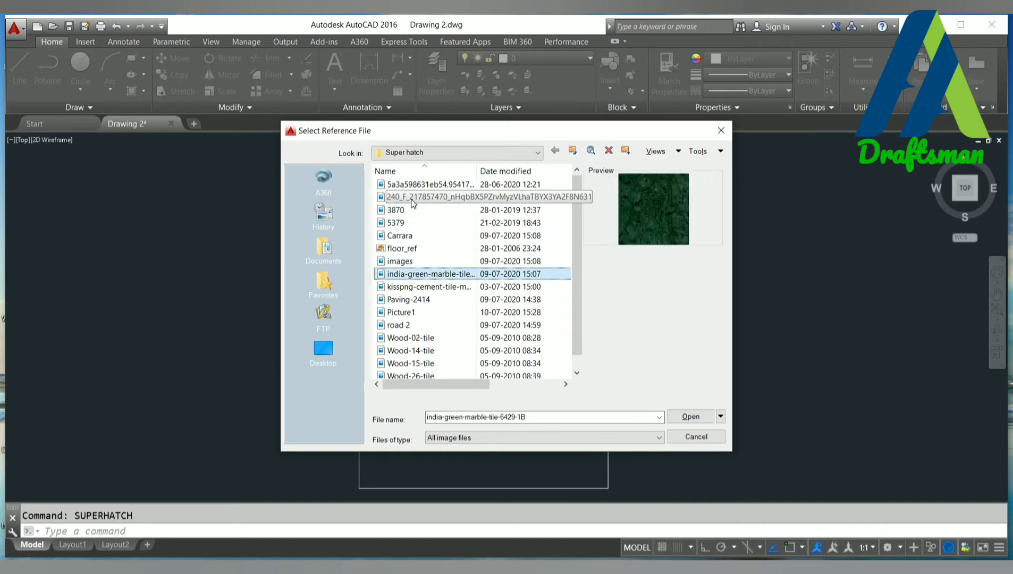
left_click(692, 417)
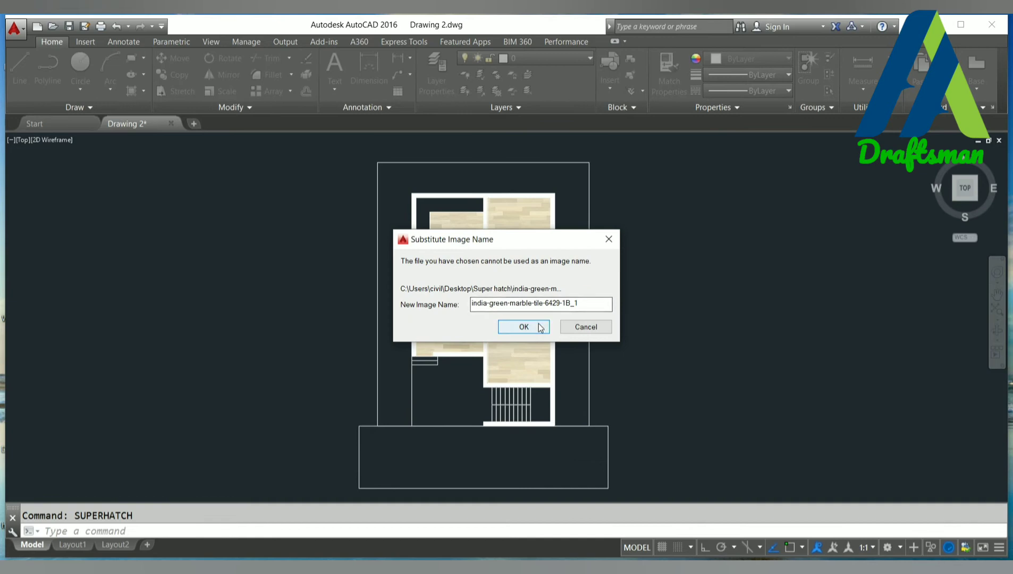
left_click(540, 327)
left_click(531, 394)
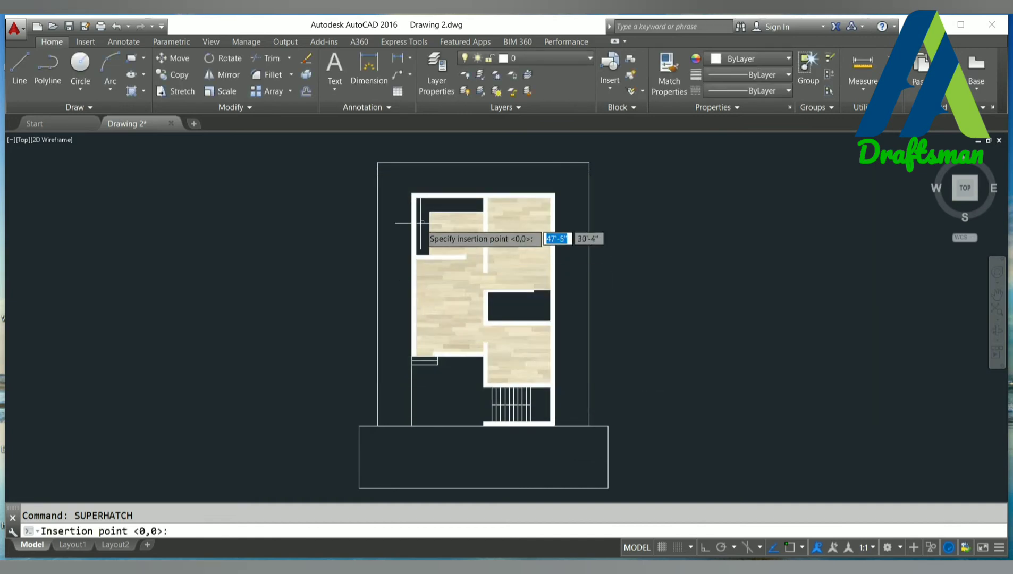
Place and size the green marble image on the plan and approve it
left_click(415, 258)
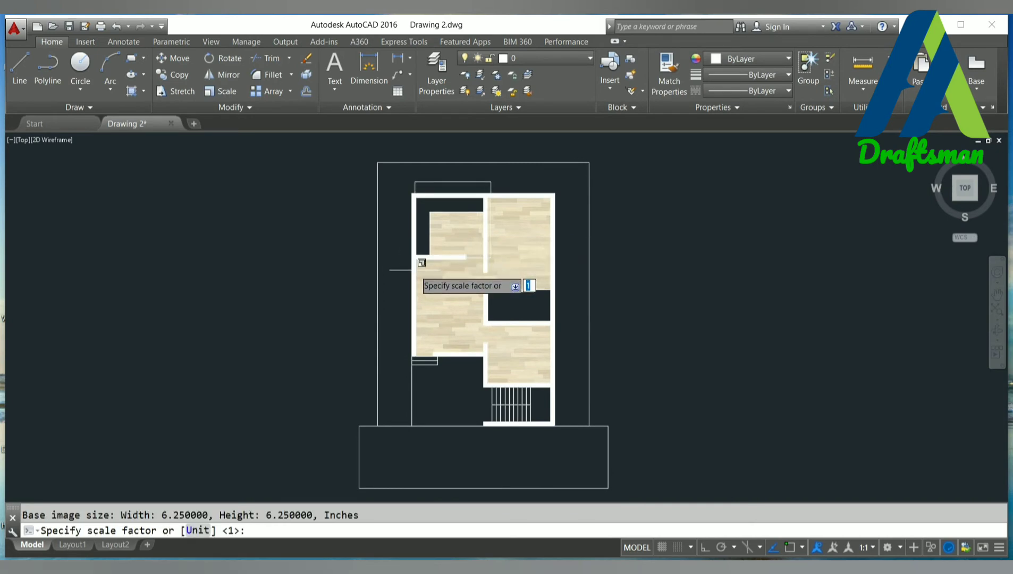
left_click(412, 269)
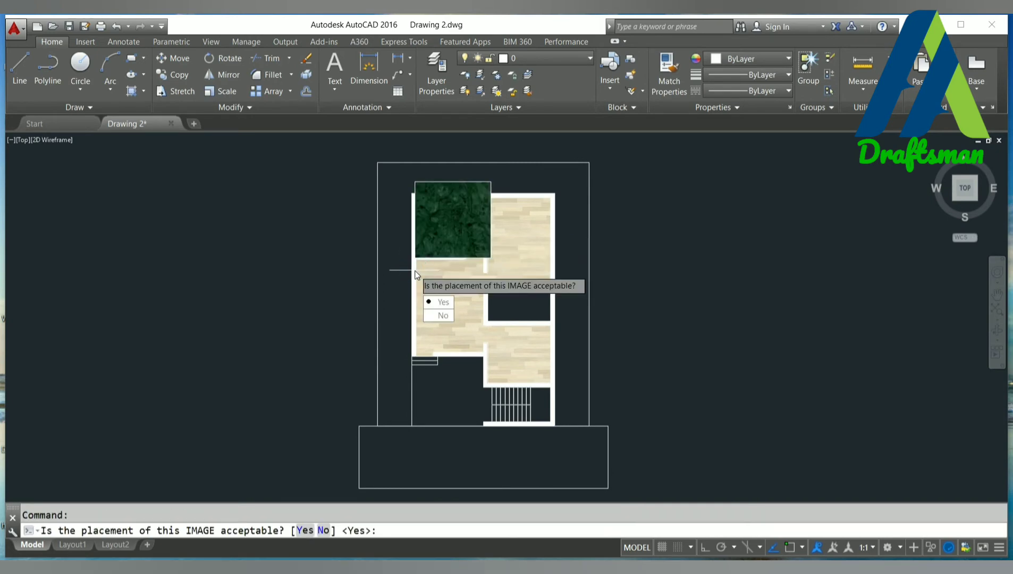
type("y")
key("Return")
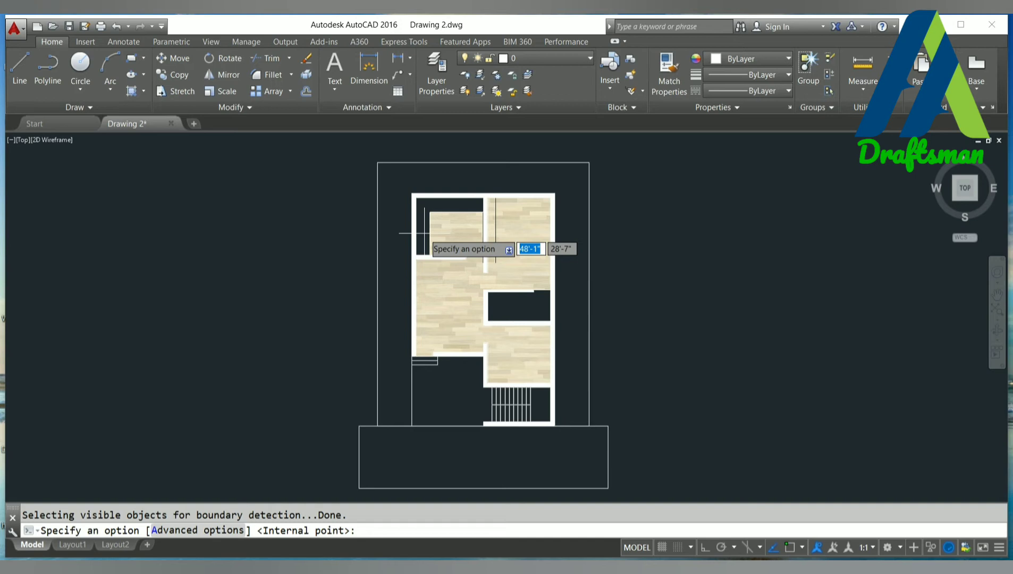
Pick the top-left room and apply the dark green marble texture to it
left_click(424, 233)
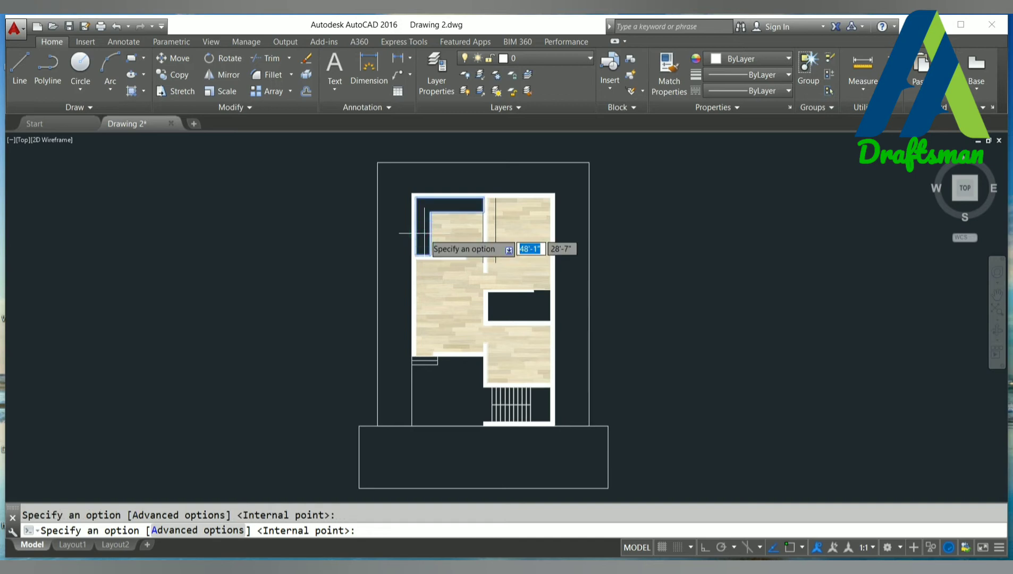
key("Return")
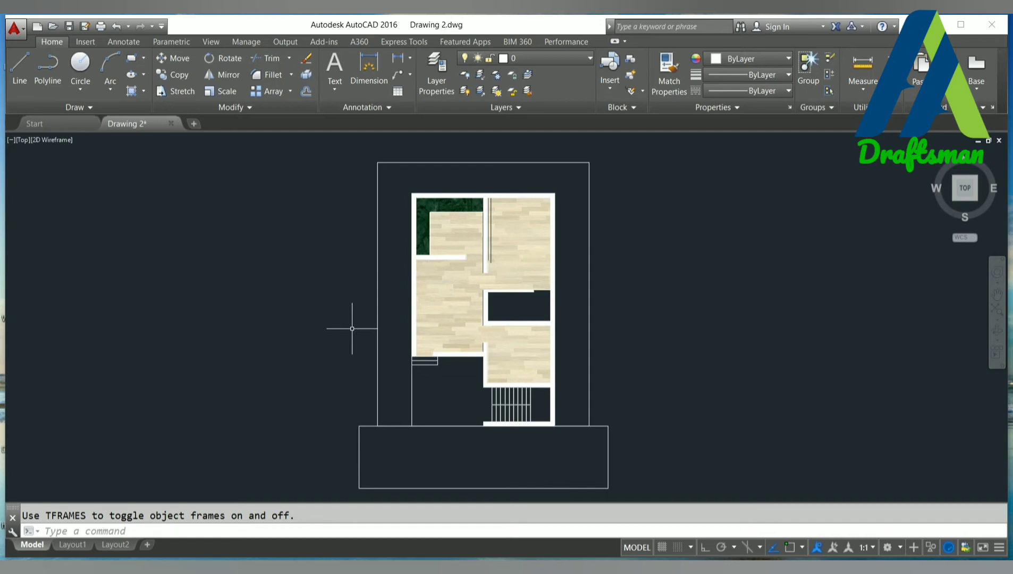
Start SUPERHATCH and attach the 5379 white tile image
type("Sup")
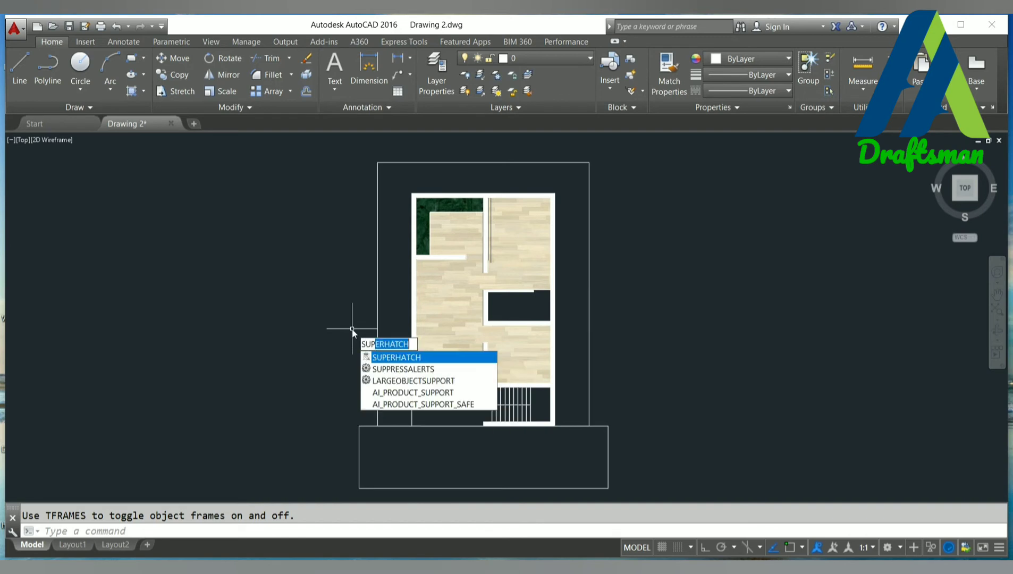
key("Escape")
left_click(480, 230)
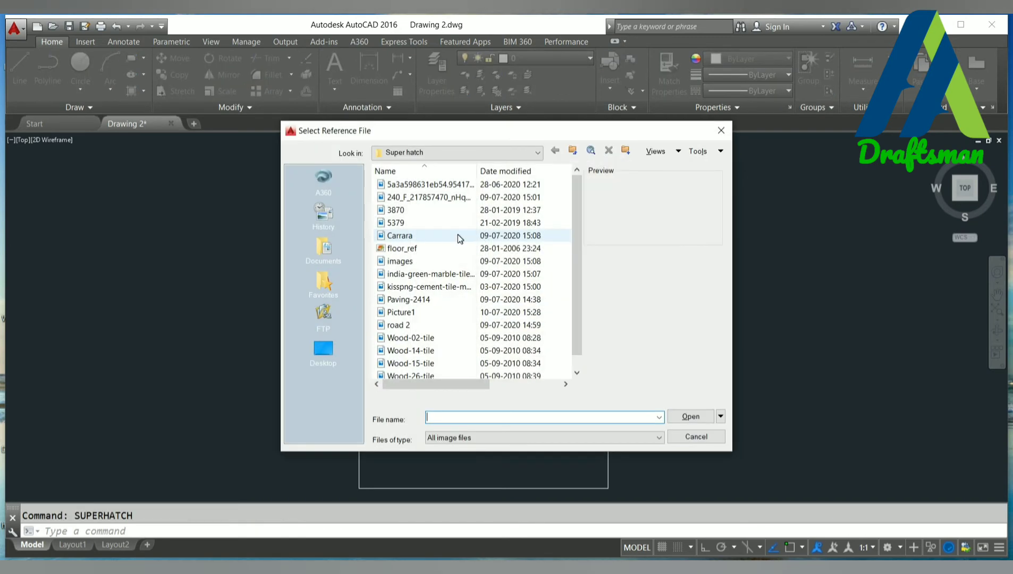
left_click(456, 235)
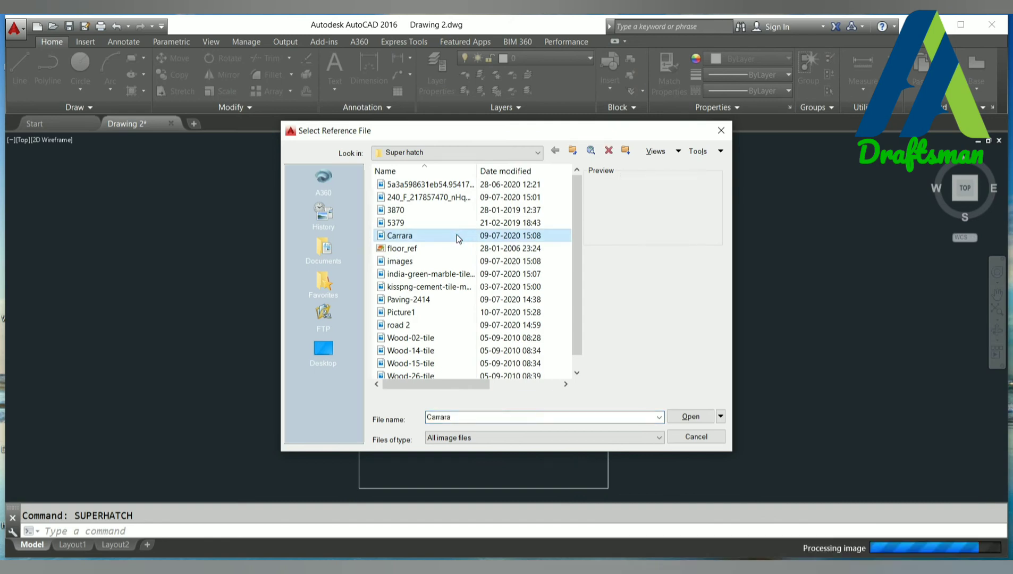
key("Up")
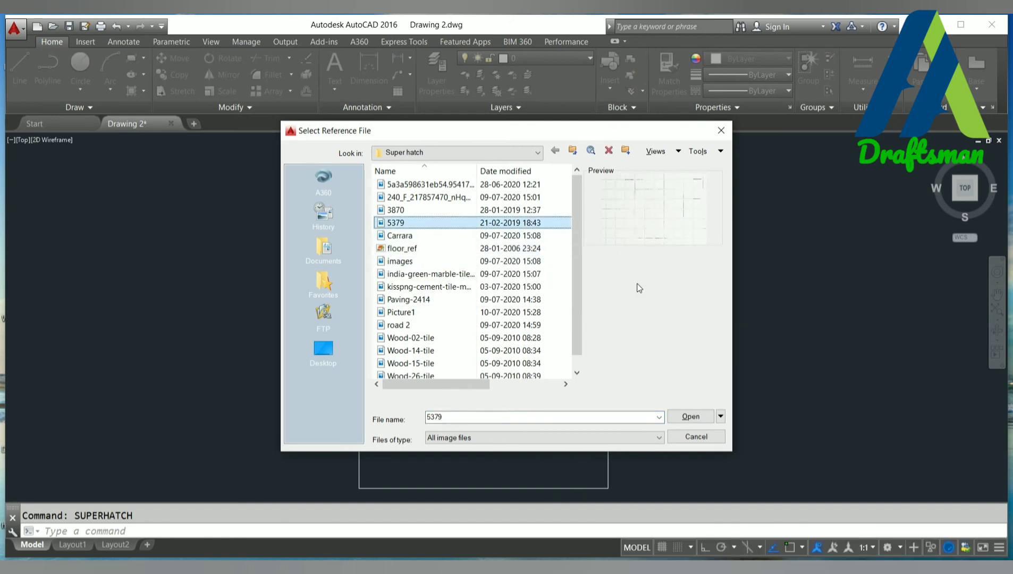
left_click(691, 417)
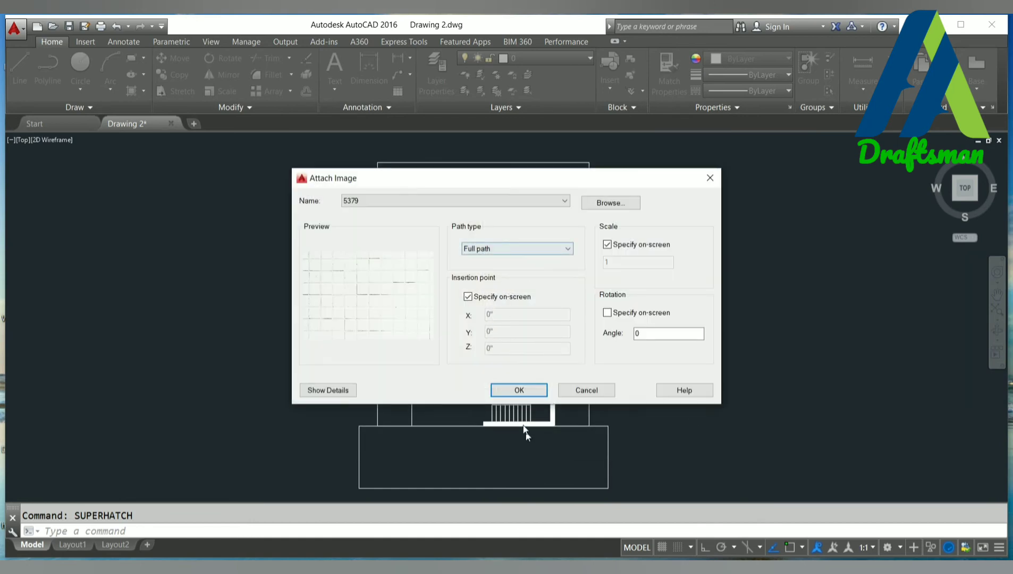
left_click(518, 388)
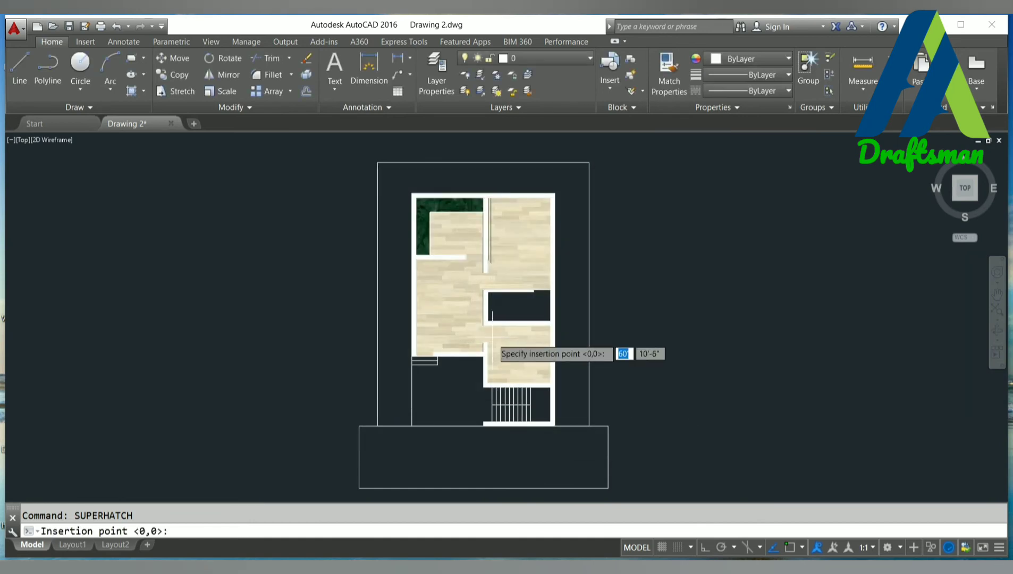
Place the 5379 tile at scale 1 and fill the small dark room on the right
left_click(485, 322)
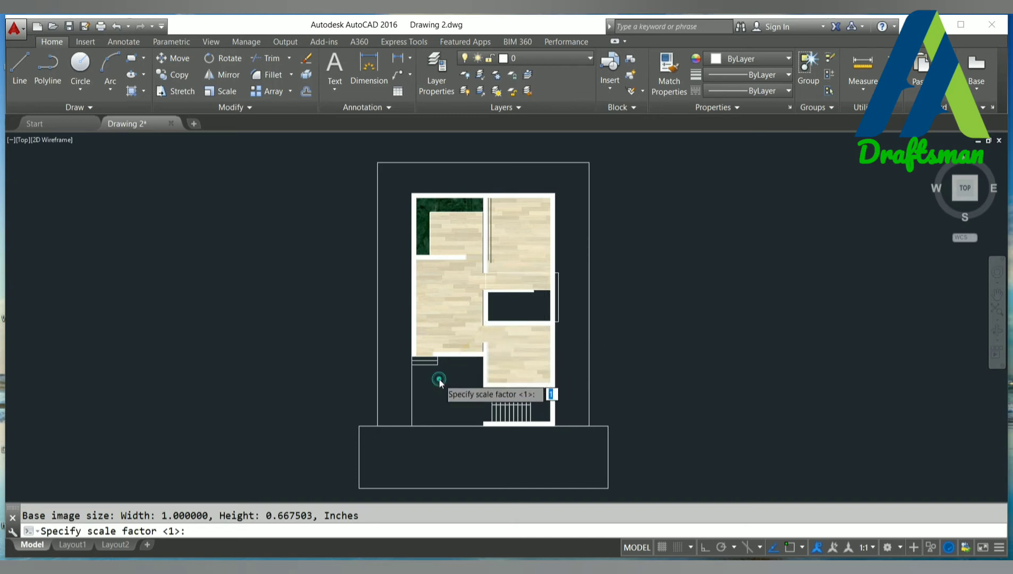
key("Return")
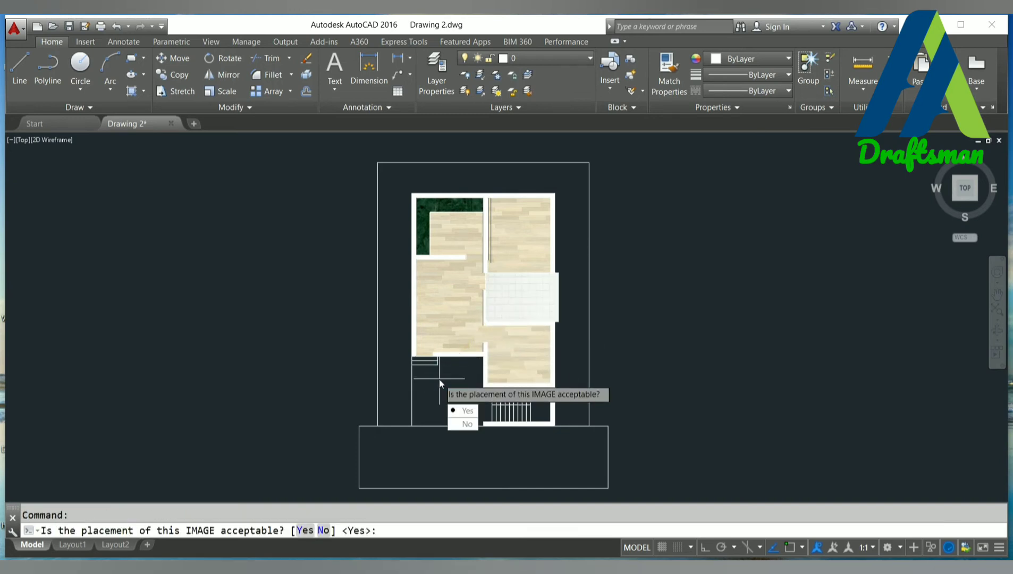
key("Return")
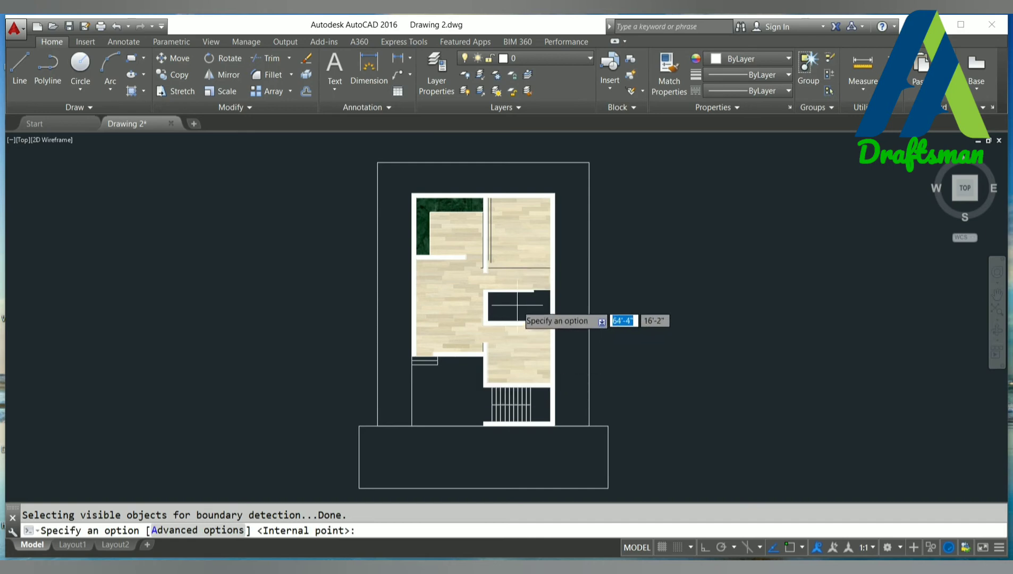
left_click(516, 304)
key("Return")
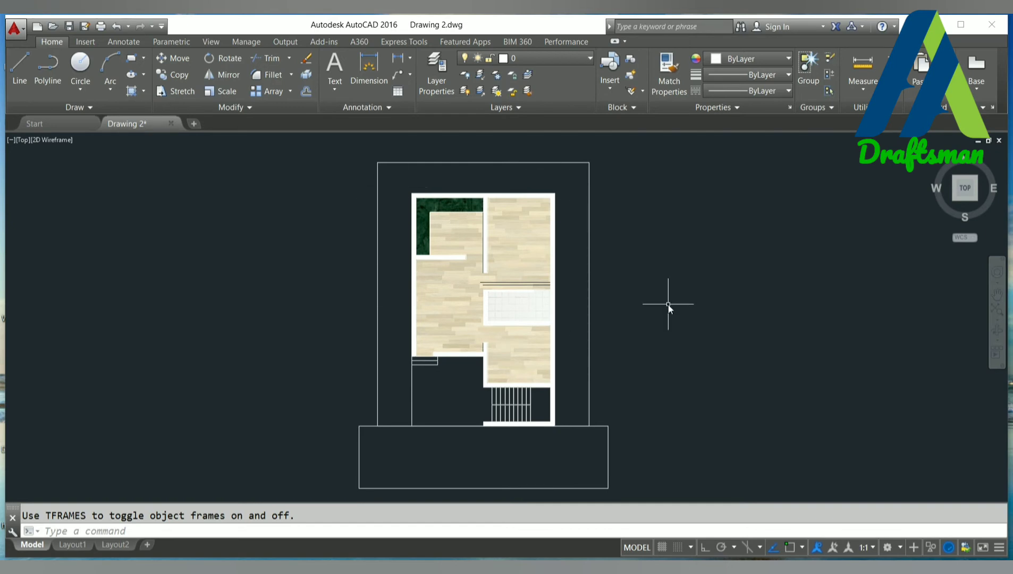
Start SUPERHATCH and attach the grass image with its shortened substitute name
type("SUP")
key("Return")
left_click(549, 230)
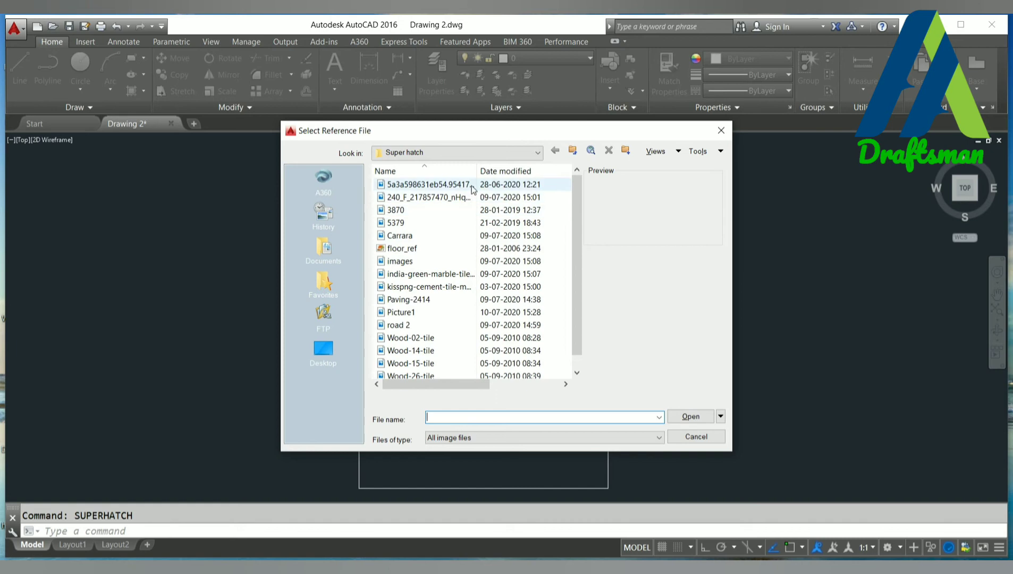
left_click(472, 185)
left_click(701, 417)
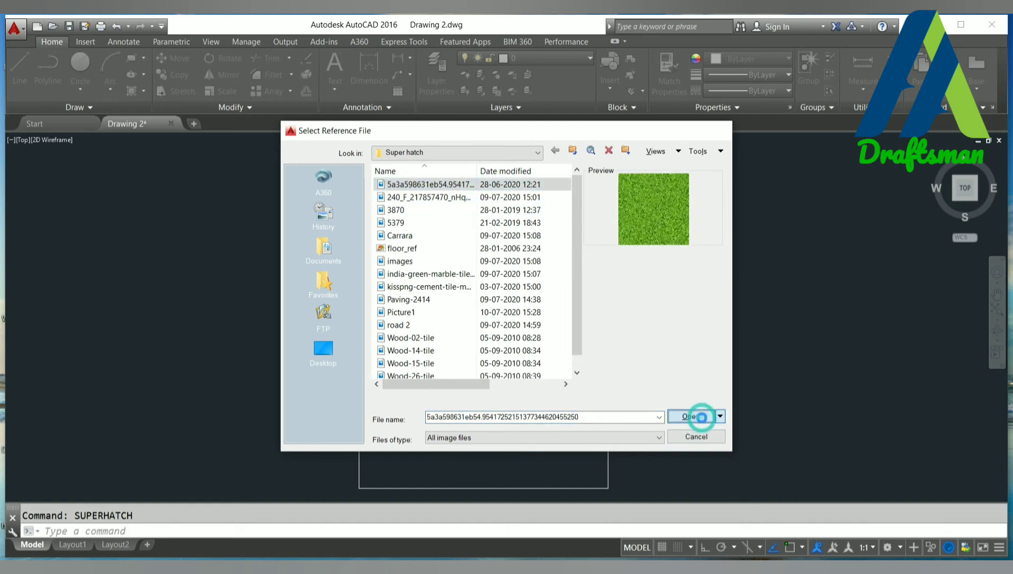
left_click(513, 329)
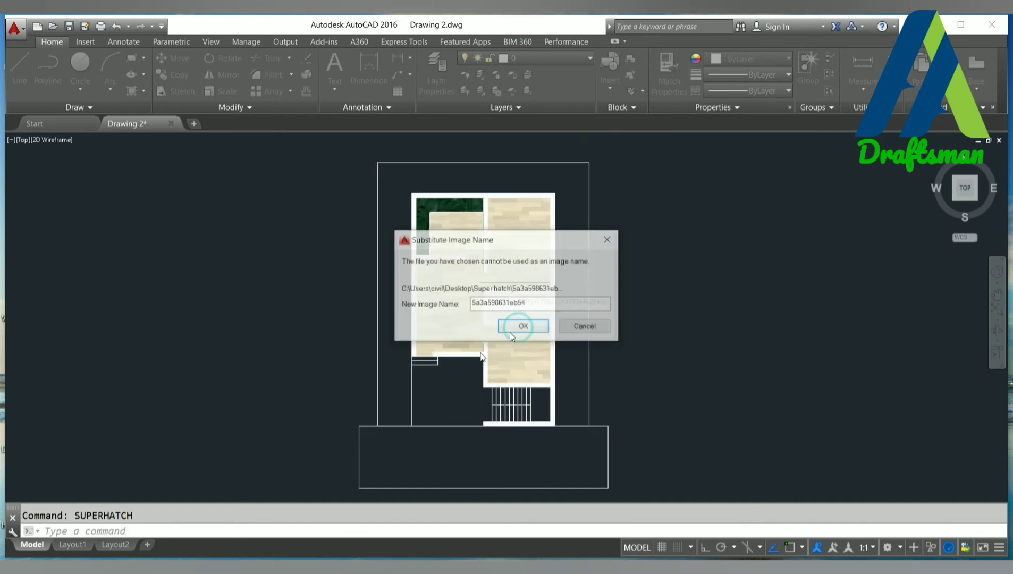
left_click(506, 332)
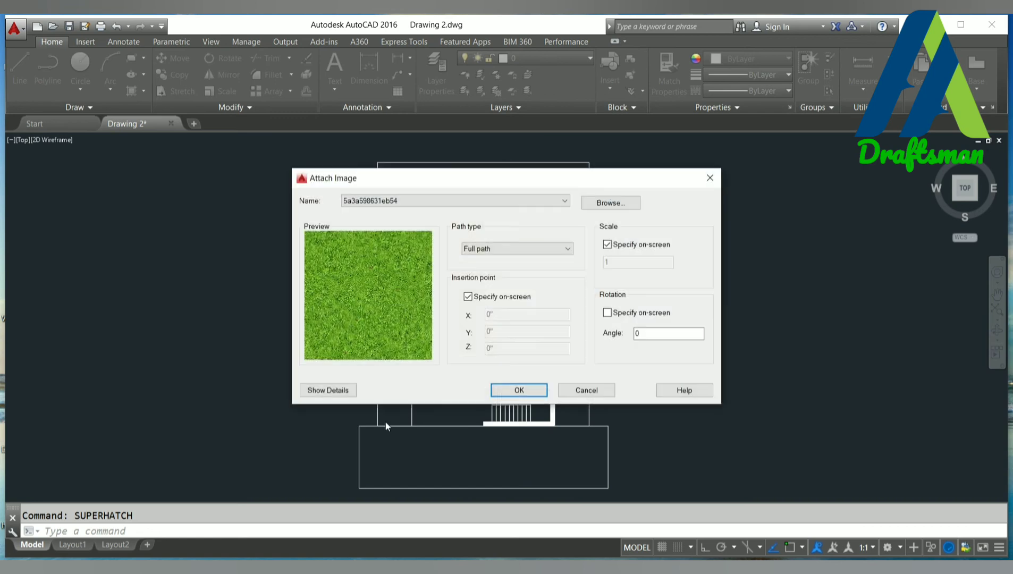
left_click(506, 397)
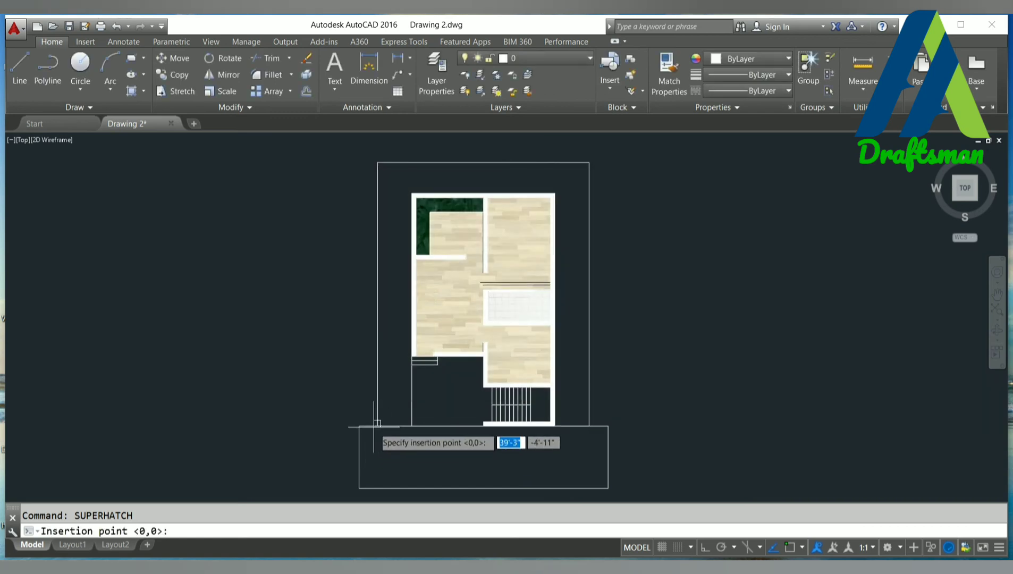
Anchor the grass near the plan's lower left at default scale and fill the yard around the house
left_click(374, 427)
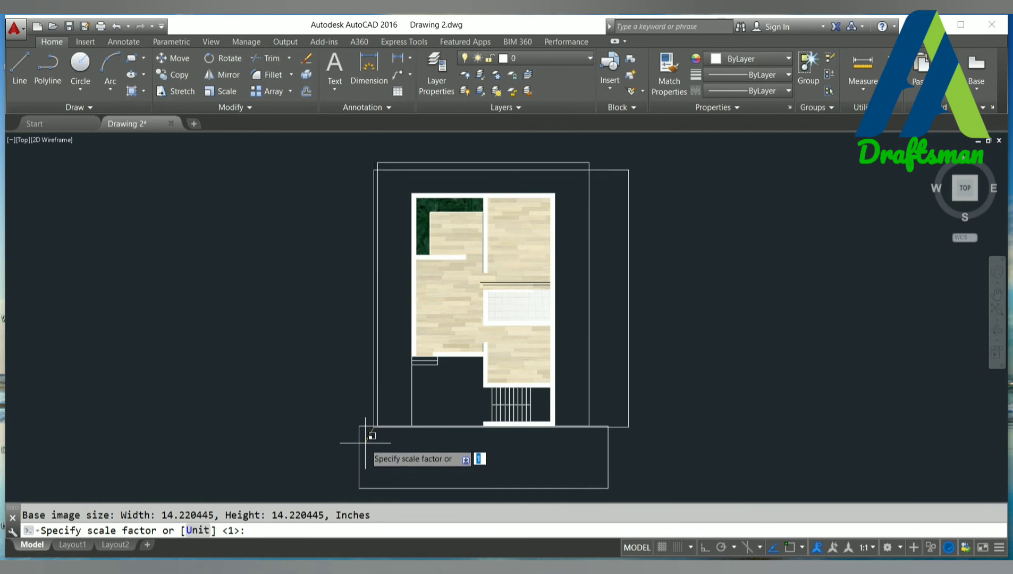
key("Return")
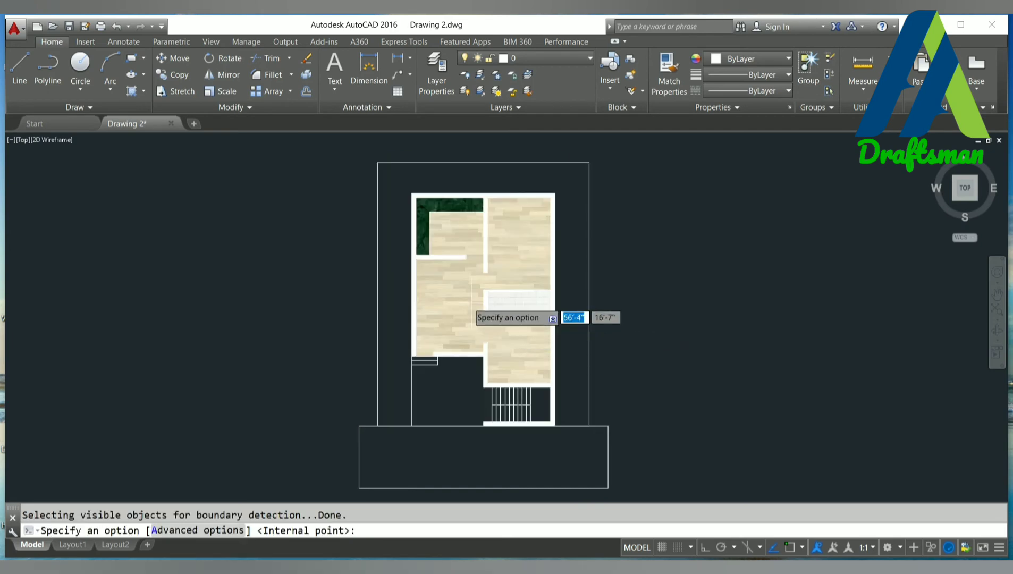
left_click(395, 297)
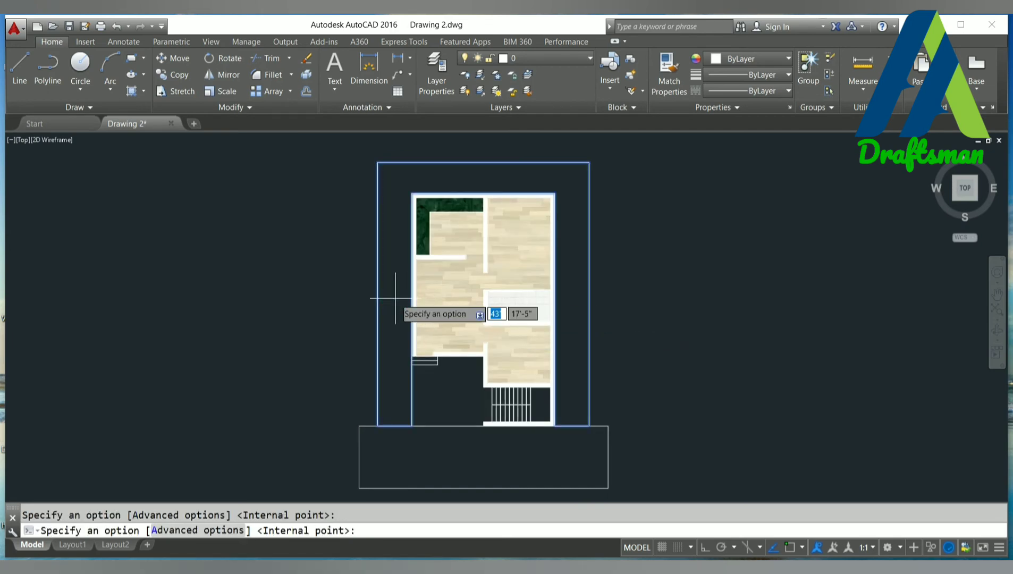
key("Return")
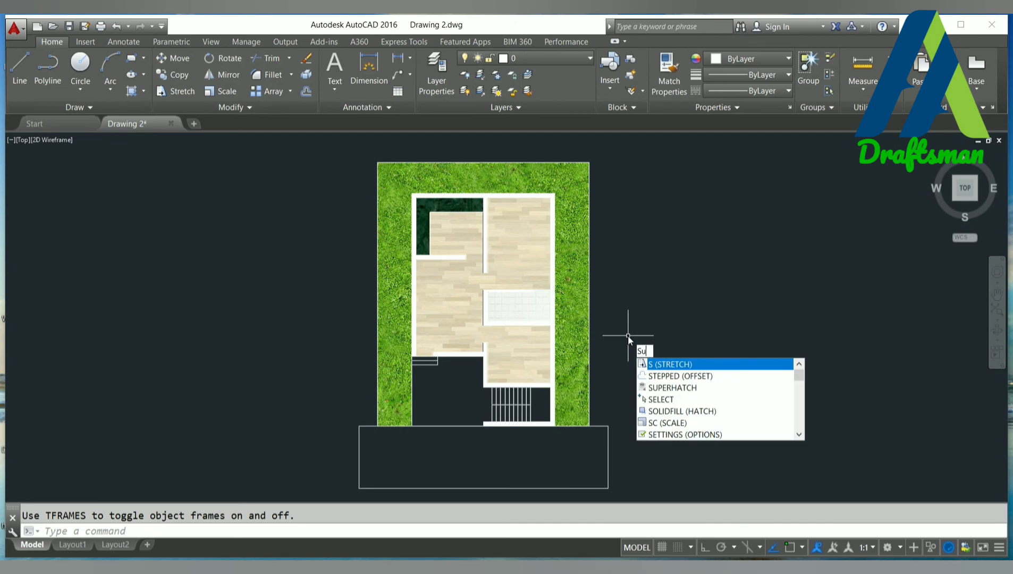
Start SUPERHATCH, browse the texture images, and attach the grey block-paving image
type("up")
key("Return")
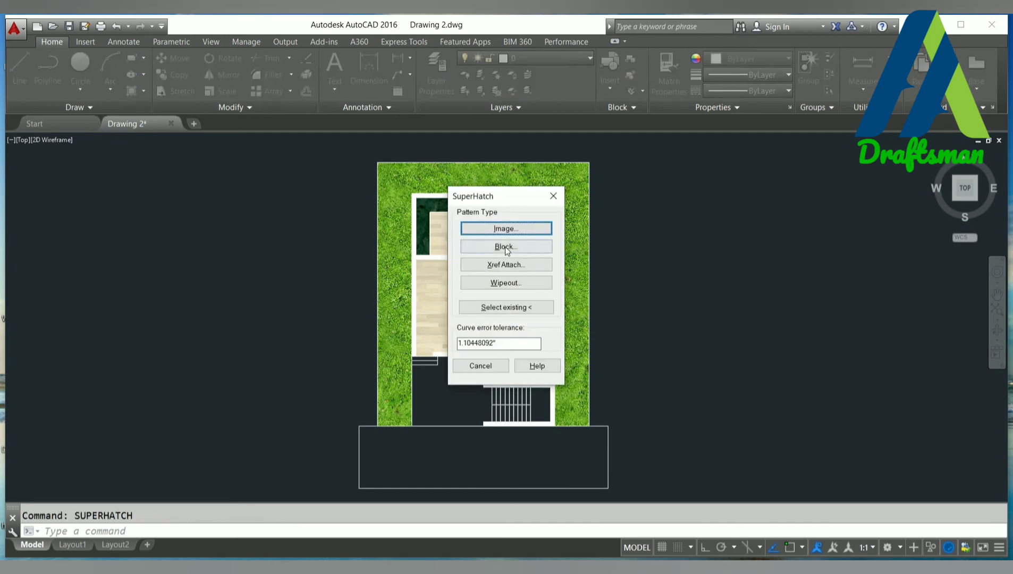
left_click(506, 229)
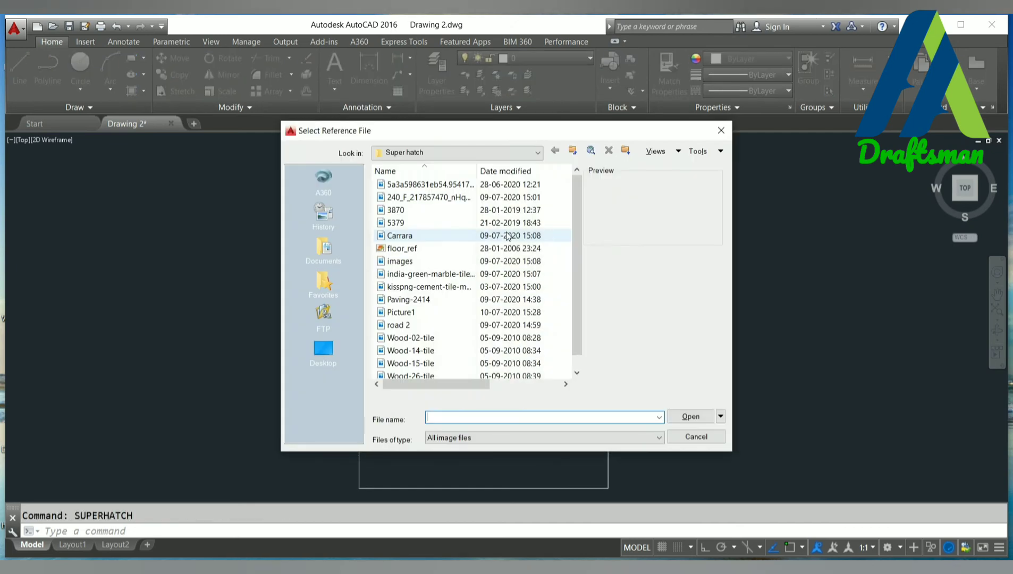
left_click(460, 274)
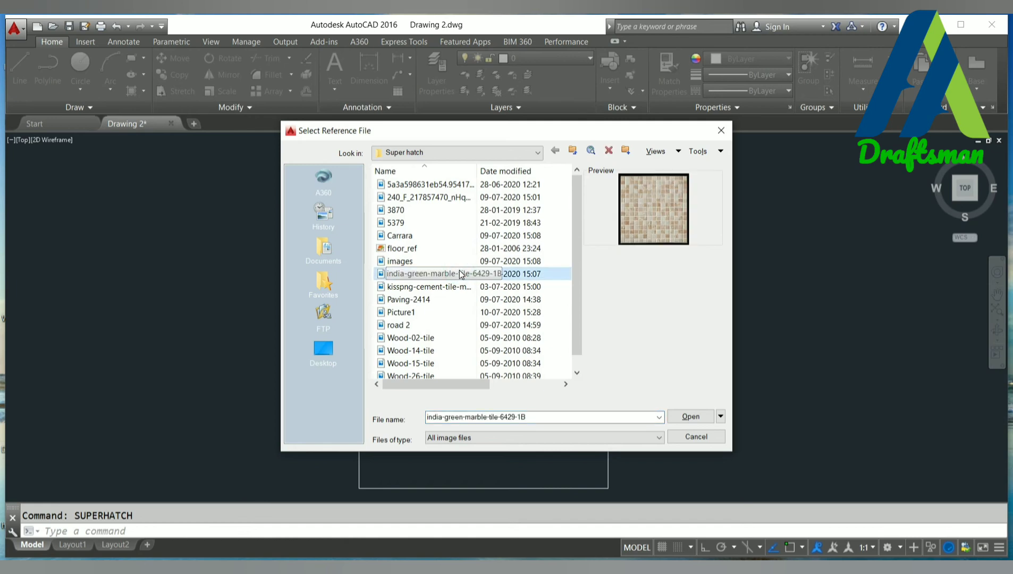
key("Down")
key("Down")
key("Down")
key("Down")
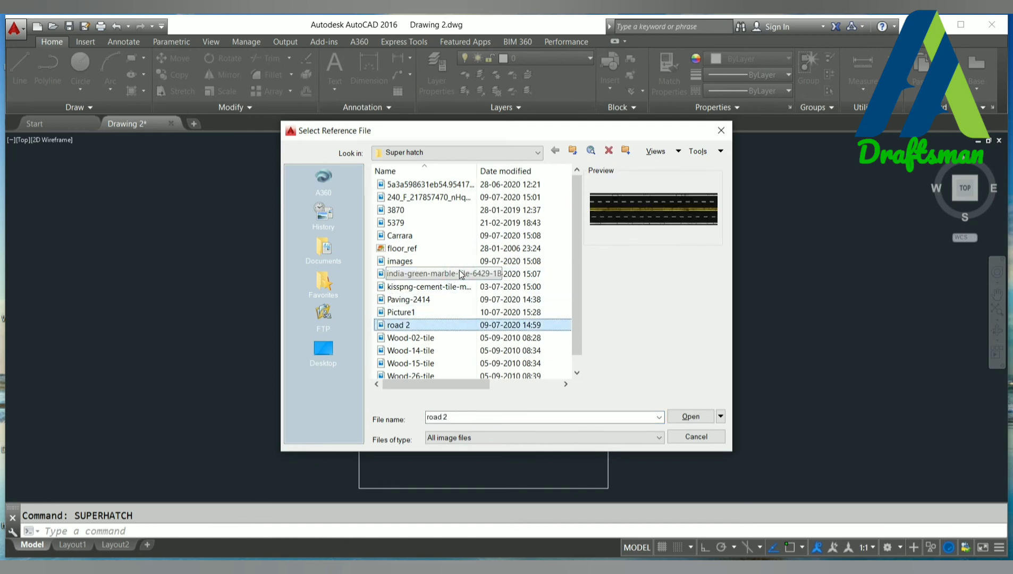
key("Down")
key("Down")
key("Up")
key("Up")
key("Up")
key("Up")
key("Up")
key("Up")
key("Up")
key("Up")
key("Up")
key("Up")
key("Up")
key("Down")
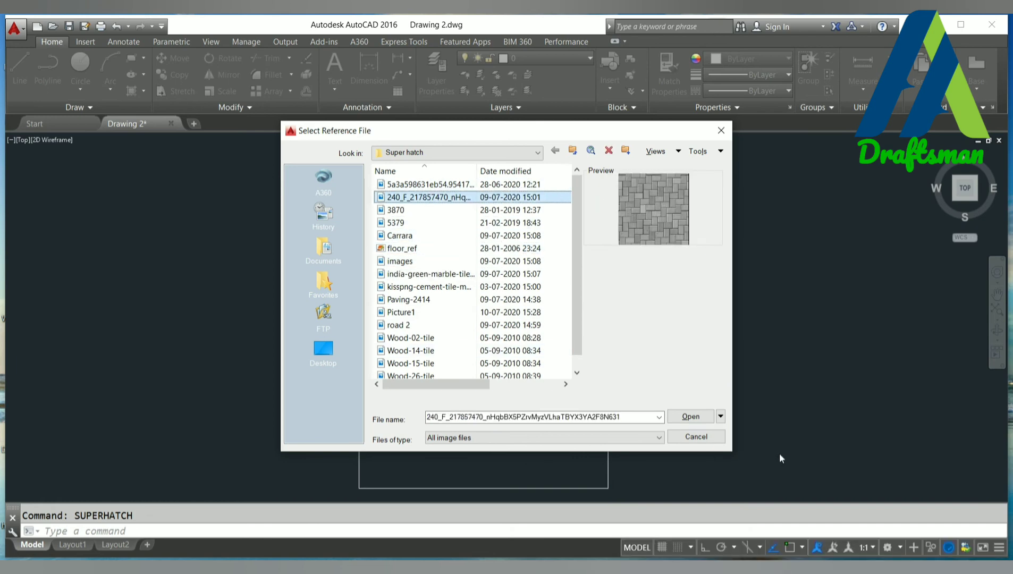
left_click(693, 420)
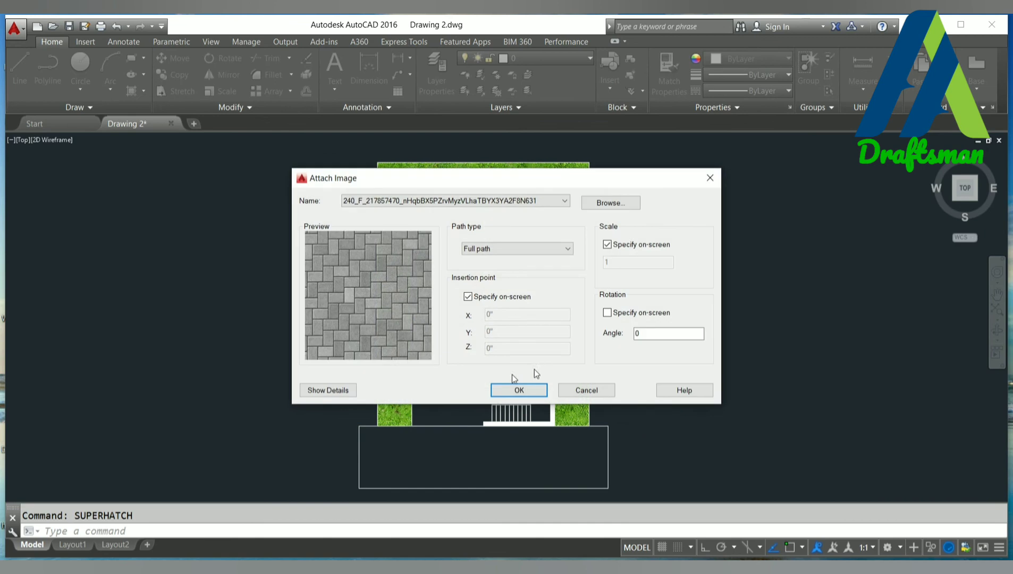
left_click(518, 392)
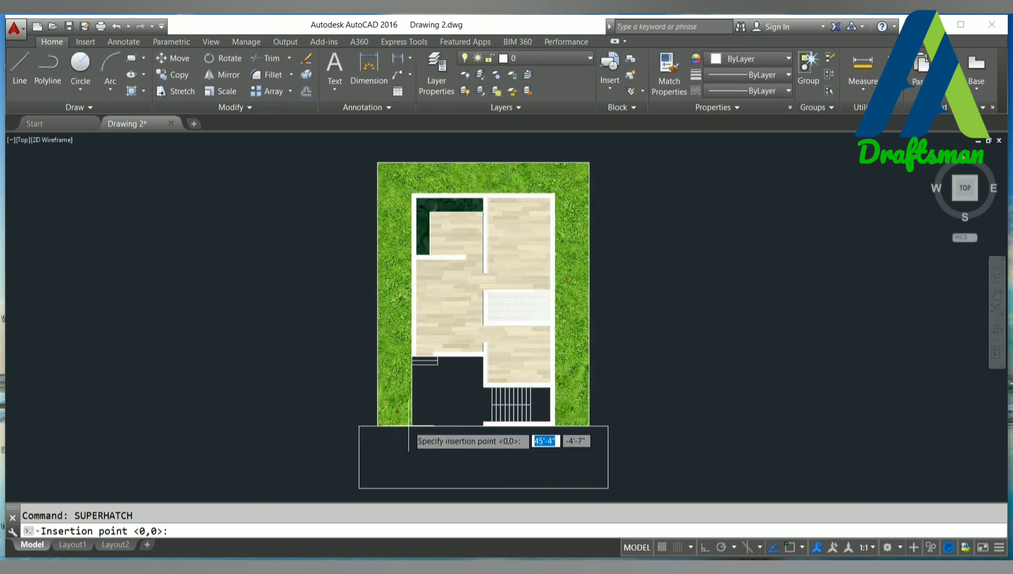
Place and size the paving image, accept it, and fill the open lower-left area by the stairs
left_click(408, 426)
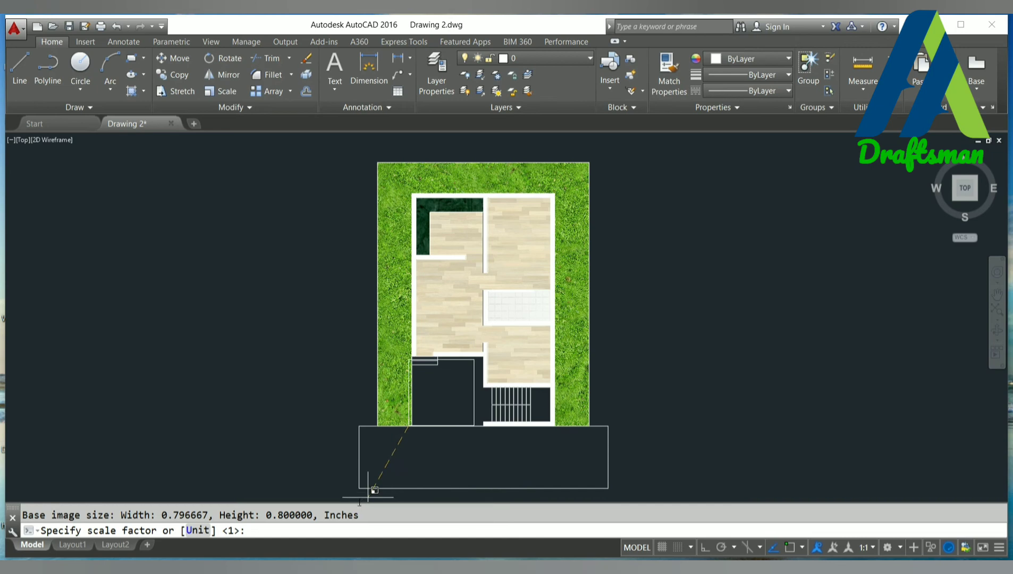
left_click(301, 450)
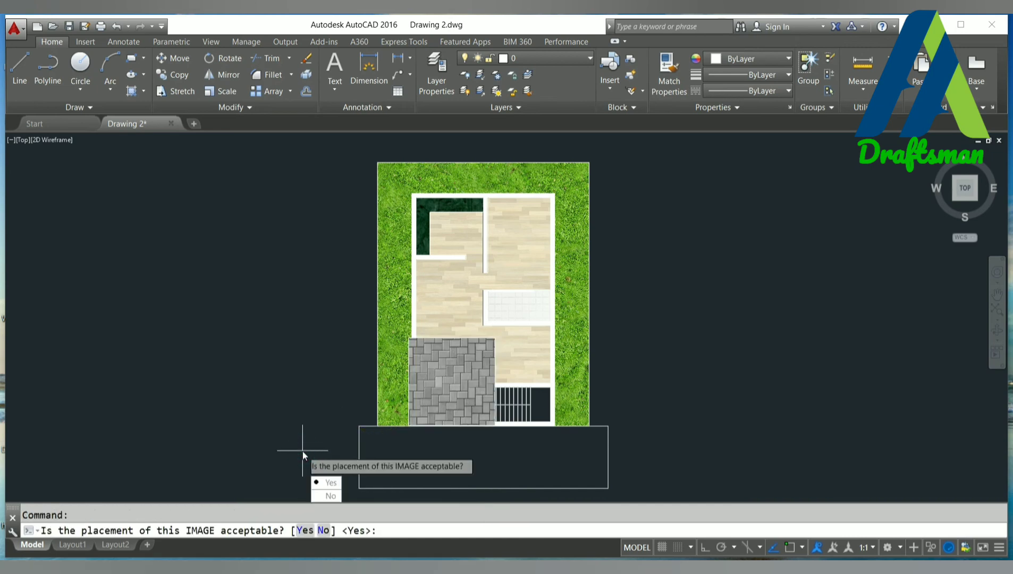
type("y")
key("Return")
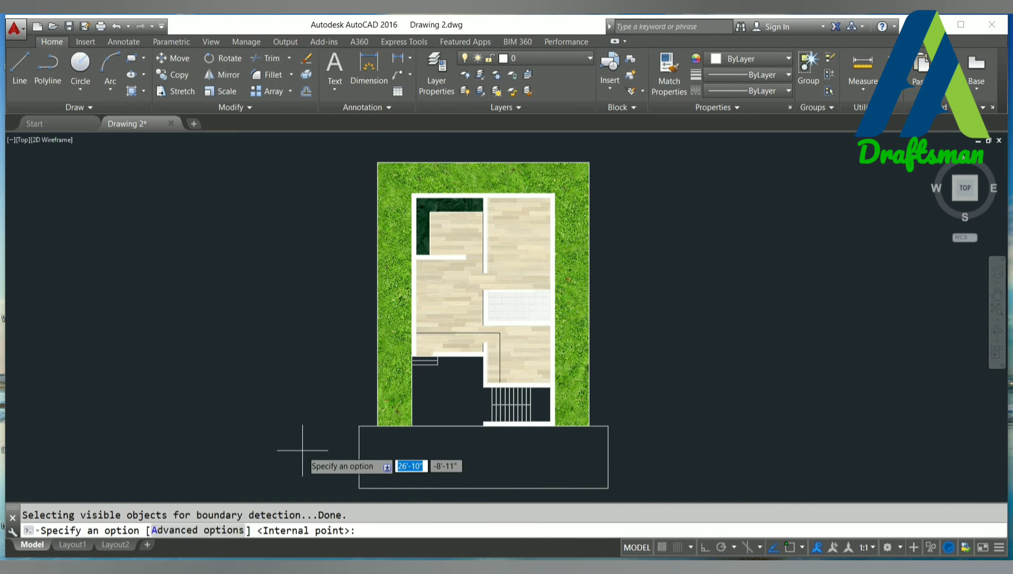
left_click(455, 409)
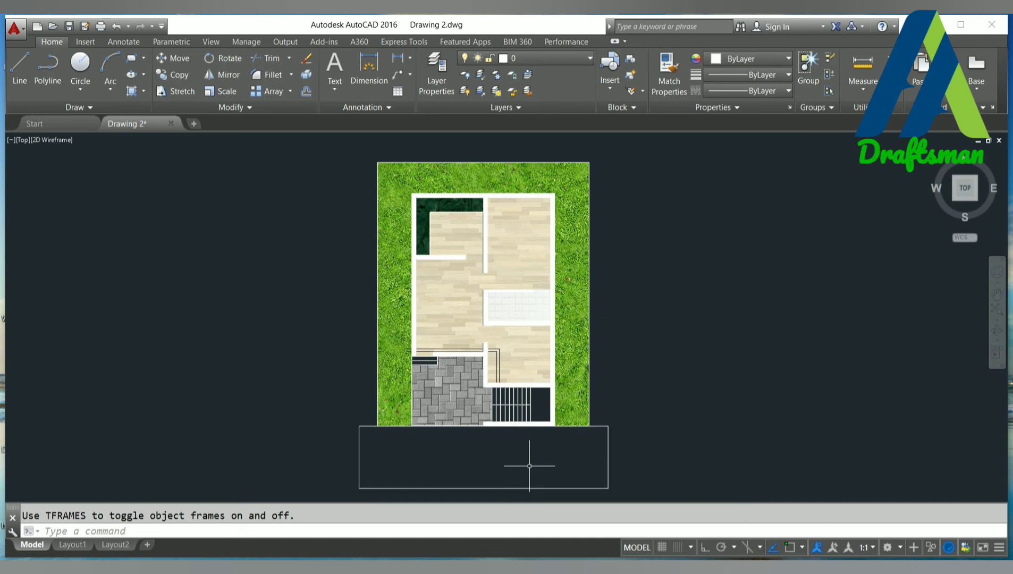
Start SUPERHATCH and attach the road 2 image under the substitute name road 2_1
type("SUPERHATCH")
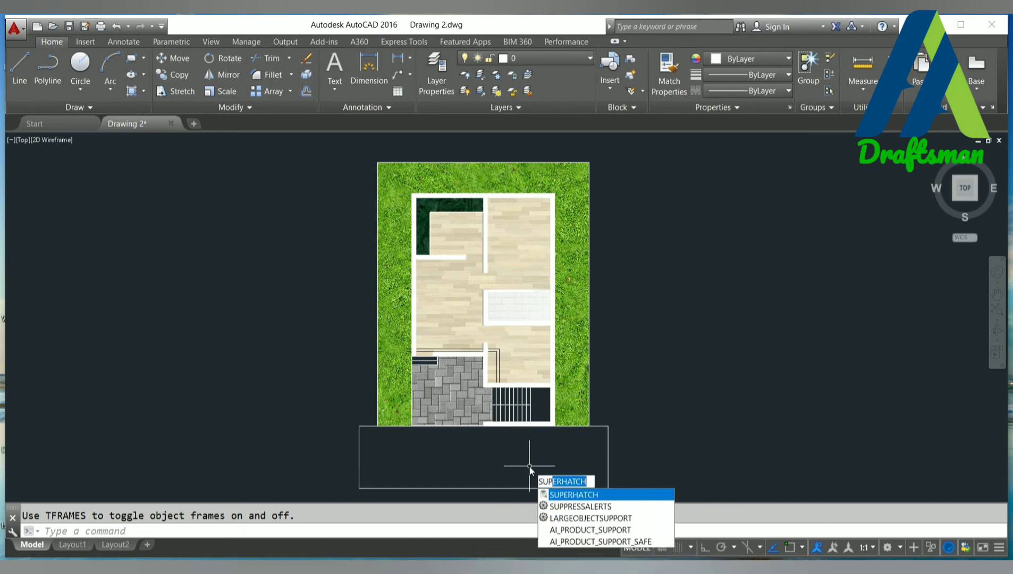
key("Return")
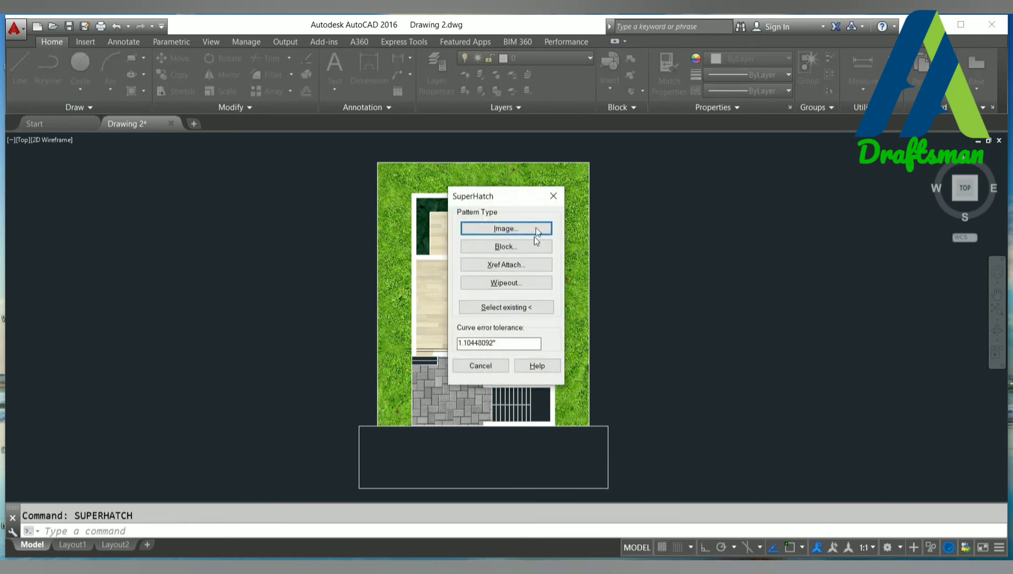
left_click(531, 228)
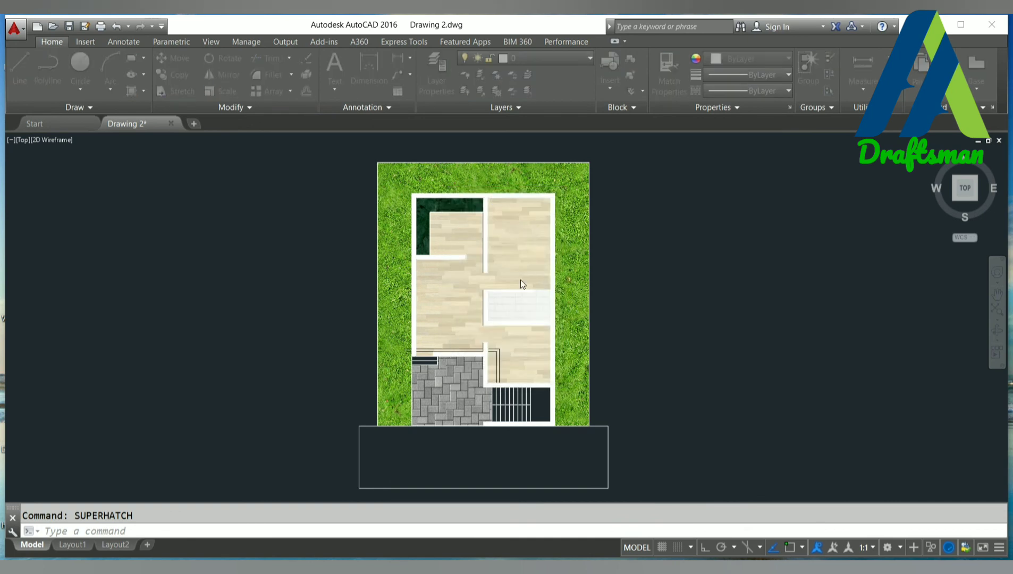
left_click(464, 197)
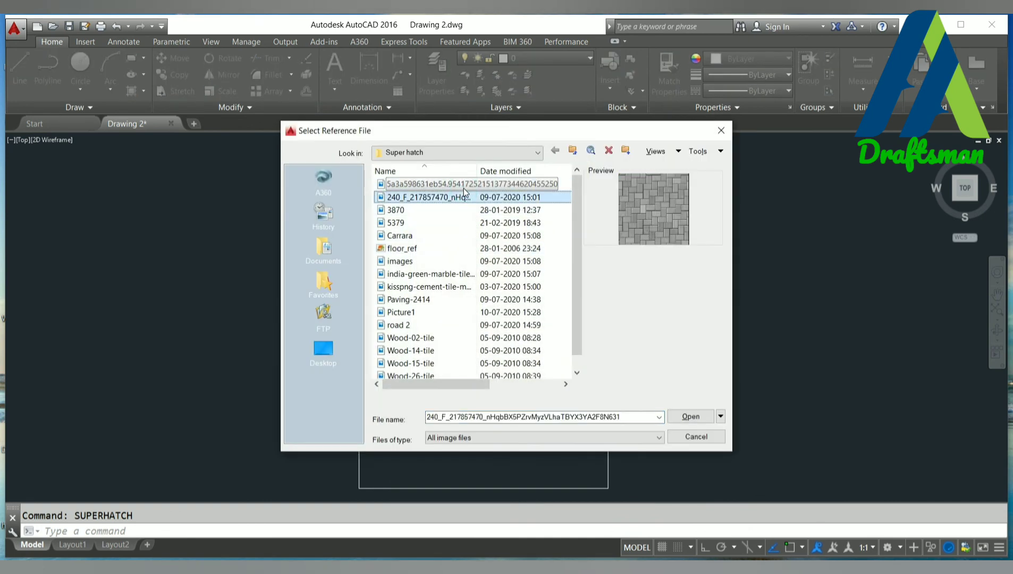
key("Down")
key("Down")
key("Down")
key("Down")
key("Down")
key("Down")
key("Down")
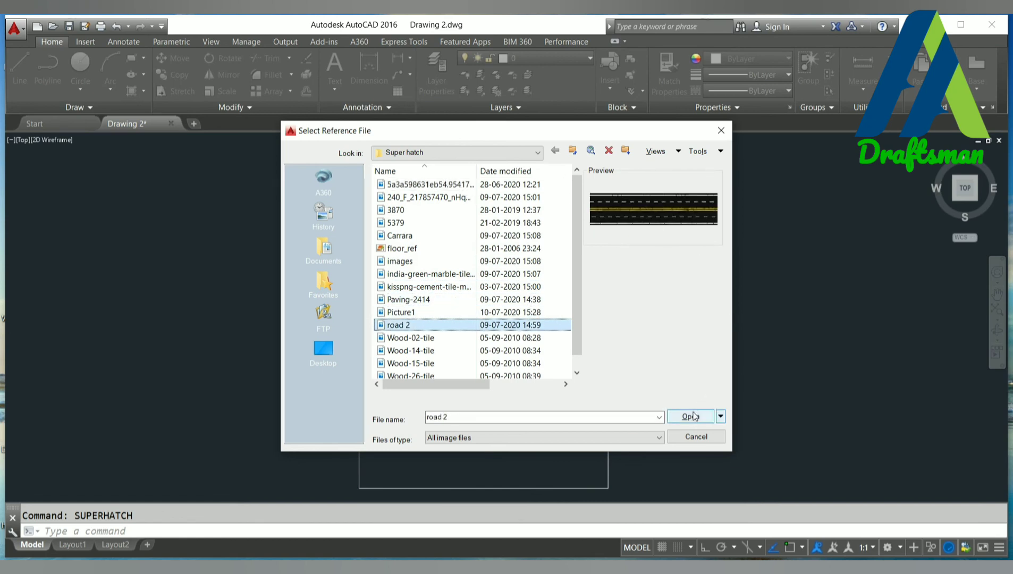
left_click(691, 416)
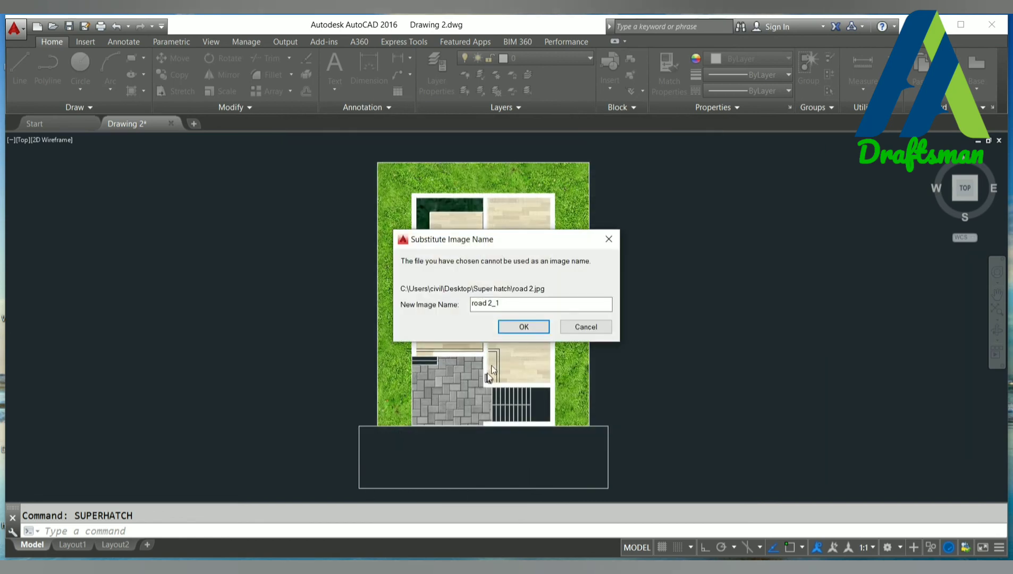
left_click(525, 327)
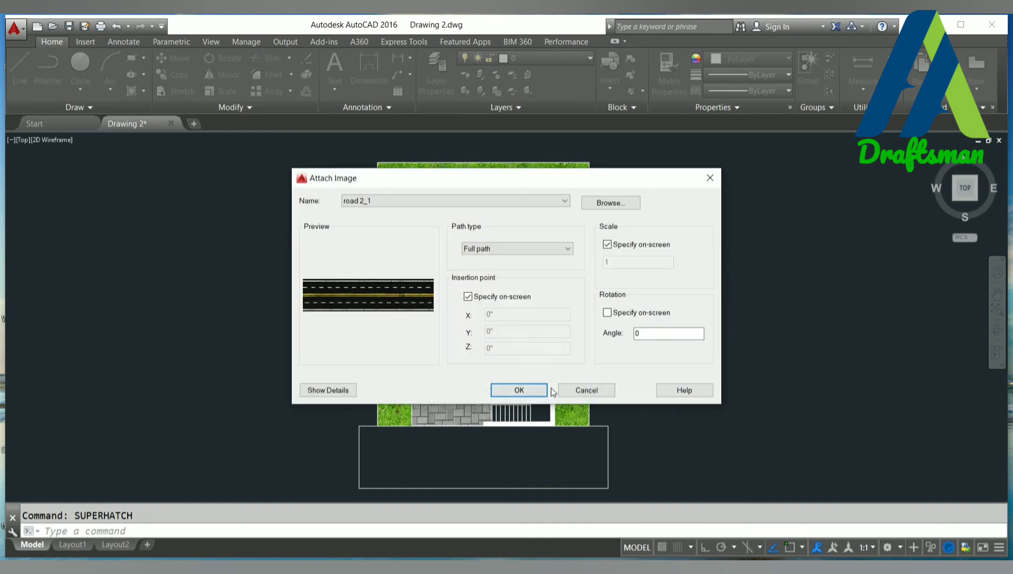
left_click(536, 391)
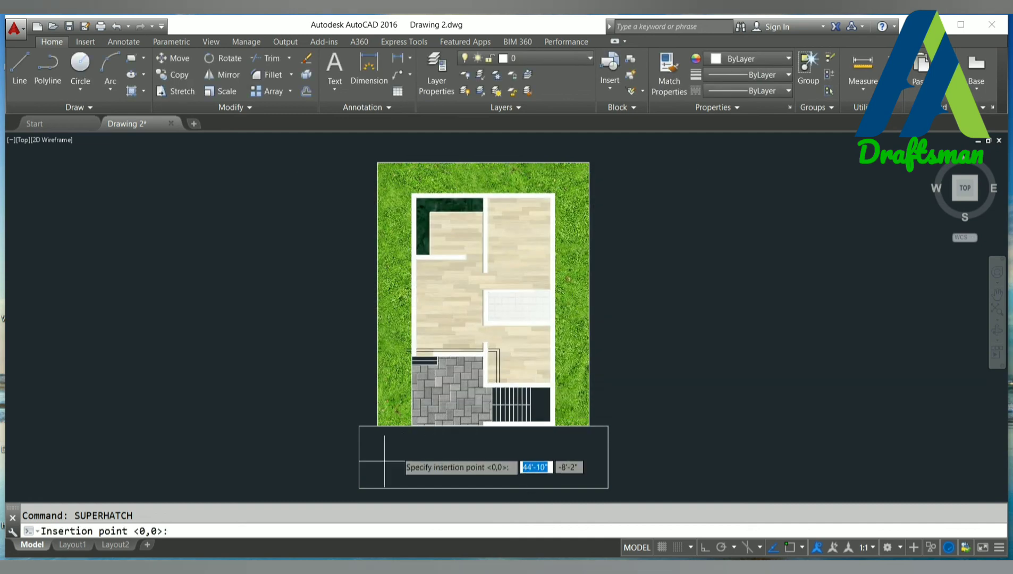
Anchor and size the road image across the front rectangle, accept it, and fill the strip
left_click(358, 487)
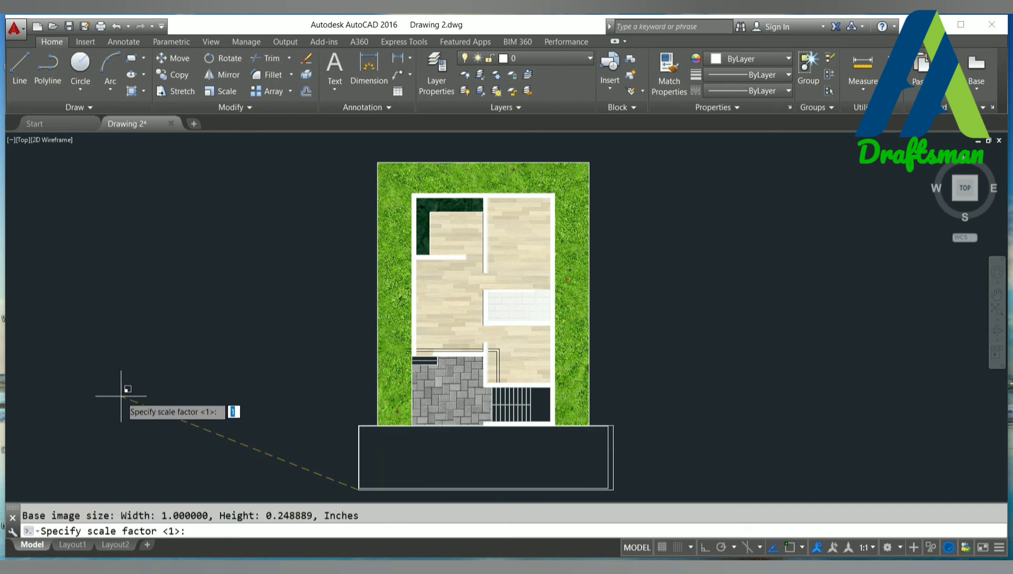
left_click(121, 395)
type("y")
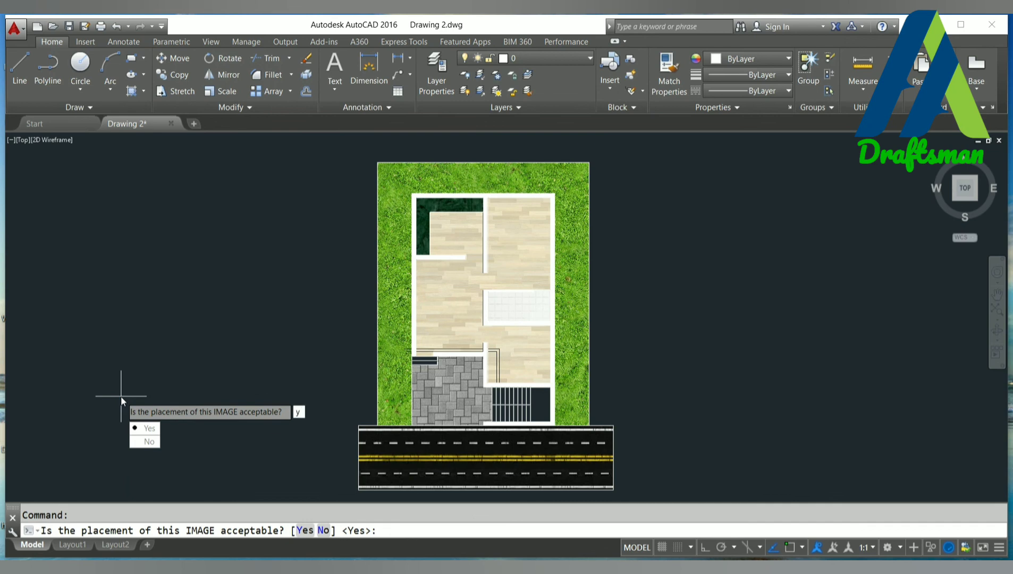
key("Return")
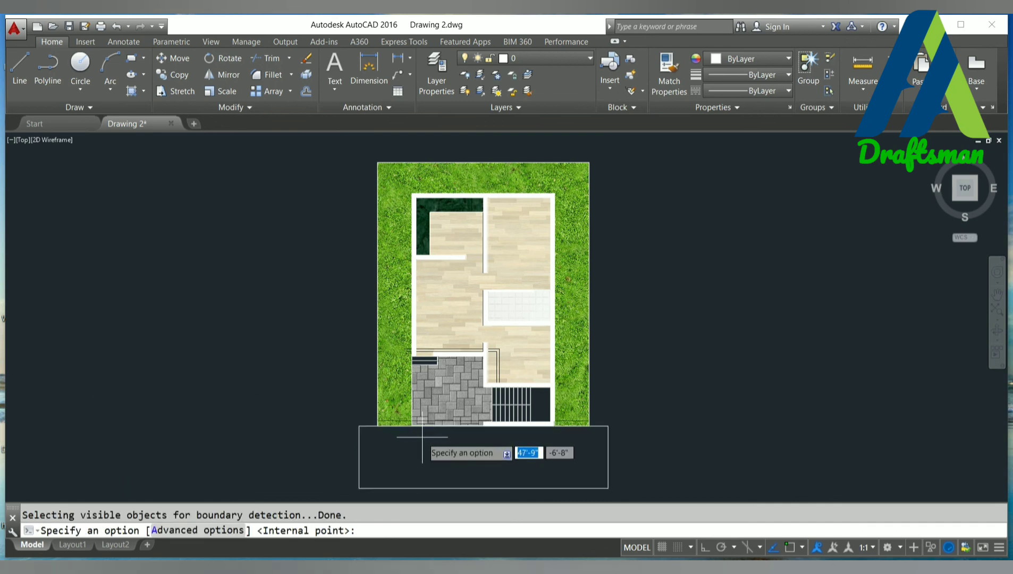
left_click(422, 437)
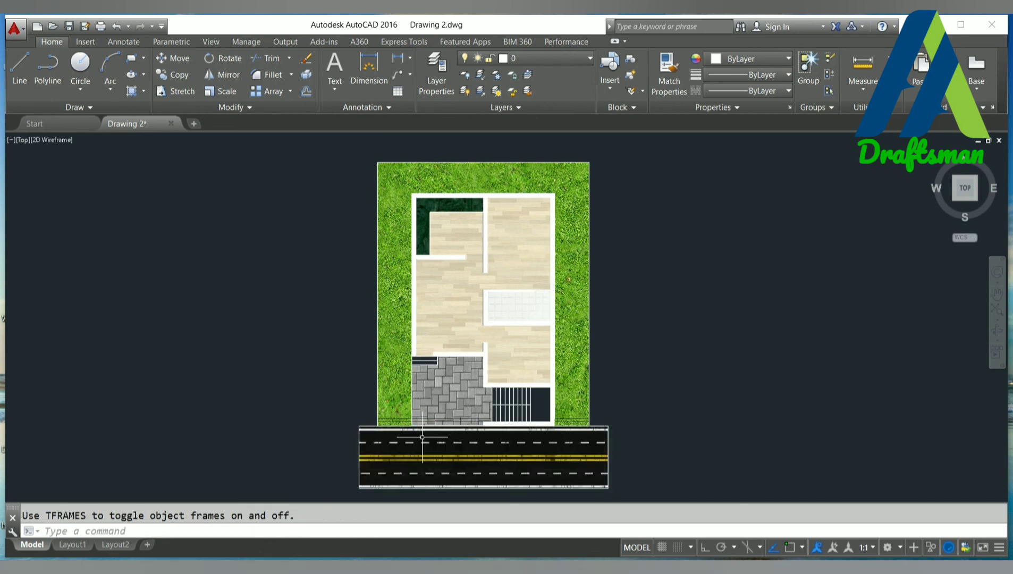